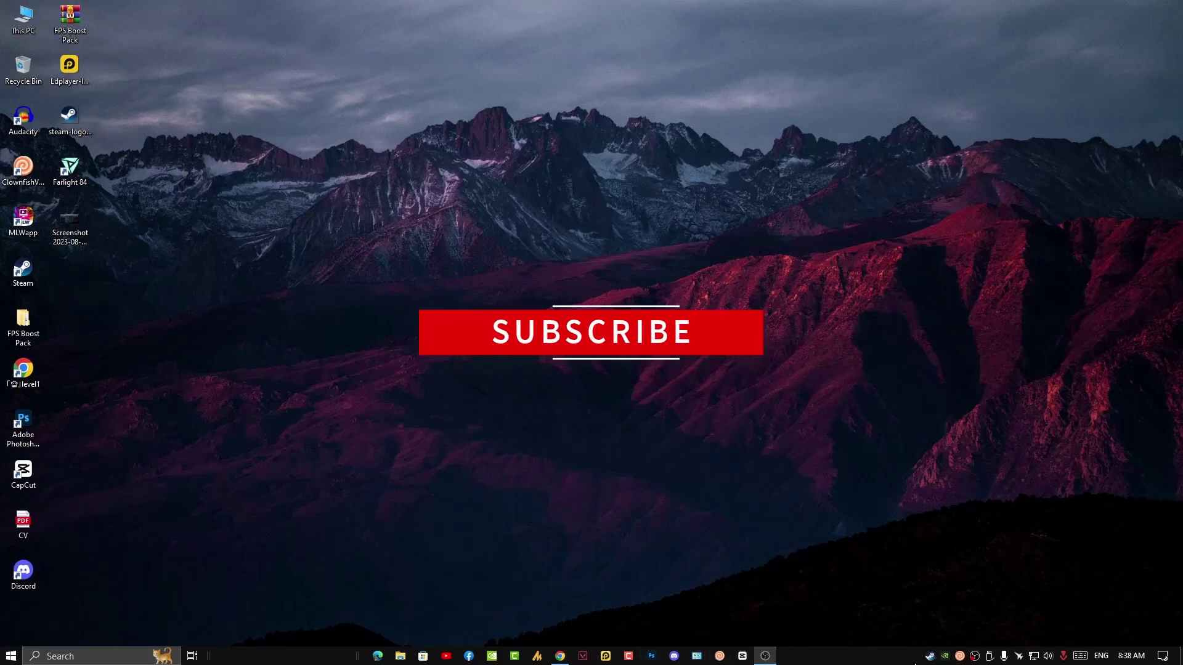
Launch the Steam client from its desktop shortcut.
left_click(933, 658)
Open Steam Settings from the Steam menu and browse the Notifications and Interface pages.
left_click(42, 29)
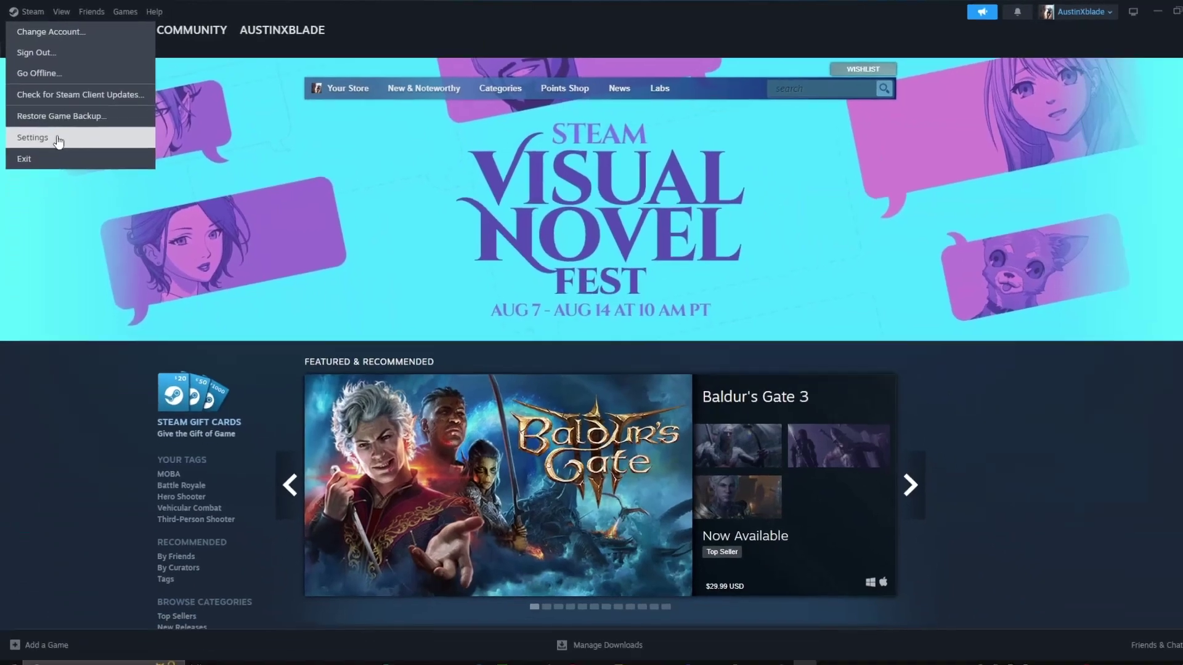
left_click(51, 133)
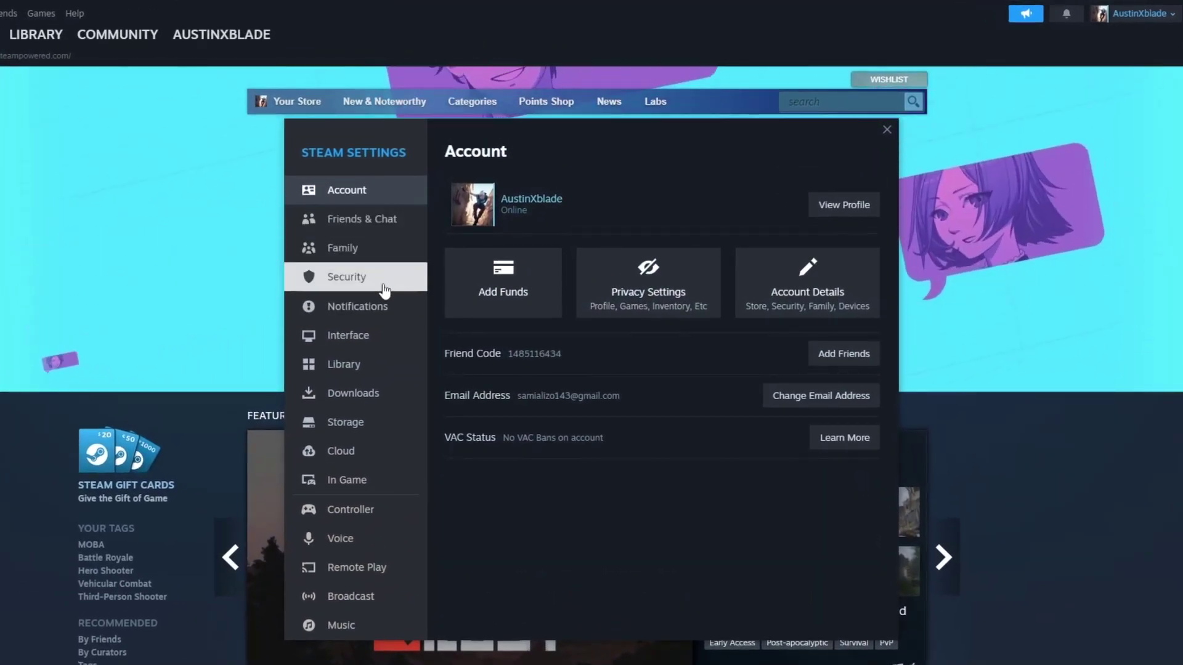
left_click(389, 319)
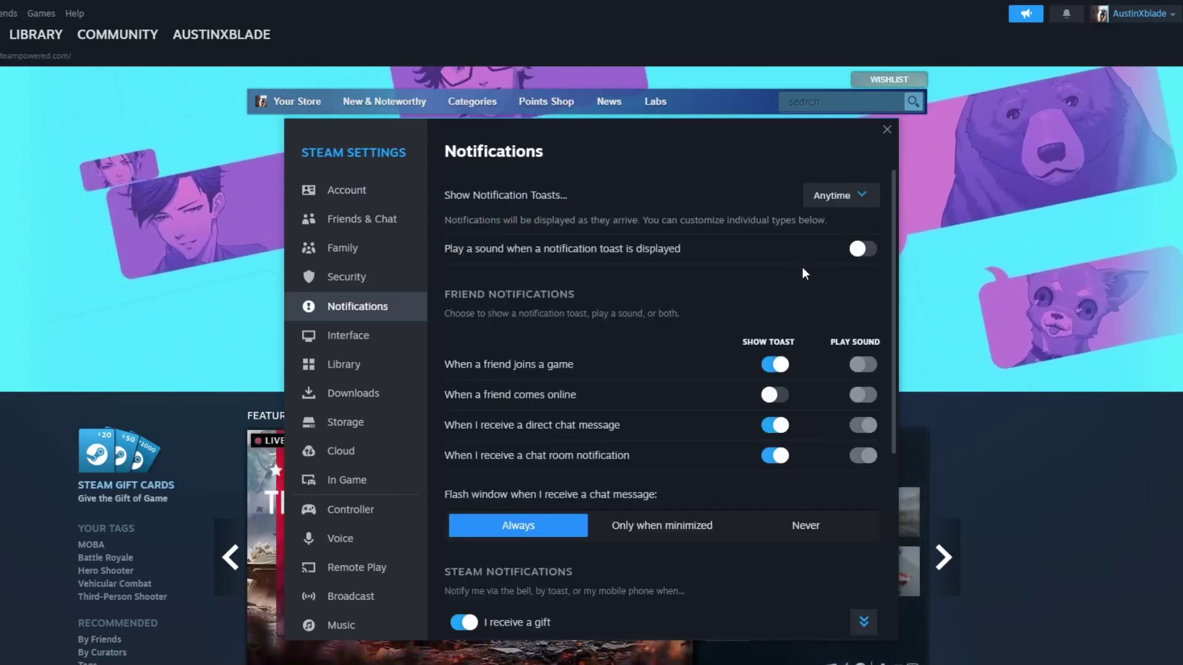
scroll(775, 286, "down", 5)
scroll(748, 350, "down", 2)
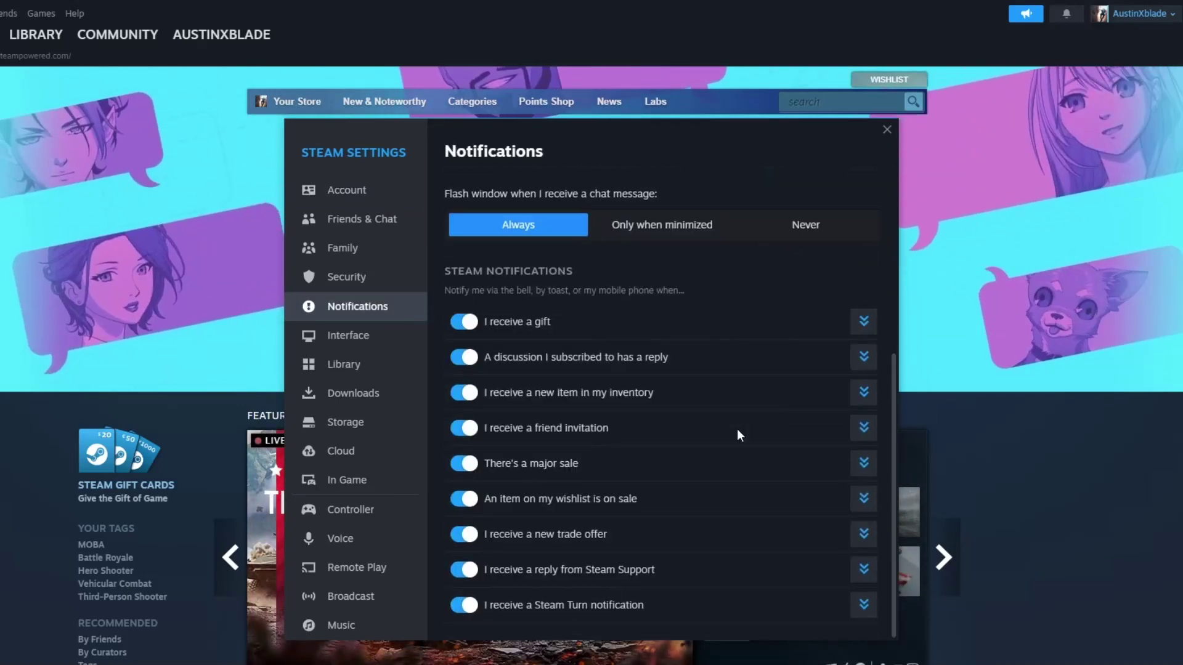
scroll(742, 441, "up", 5)
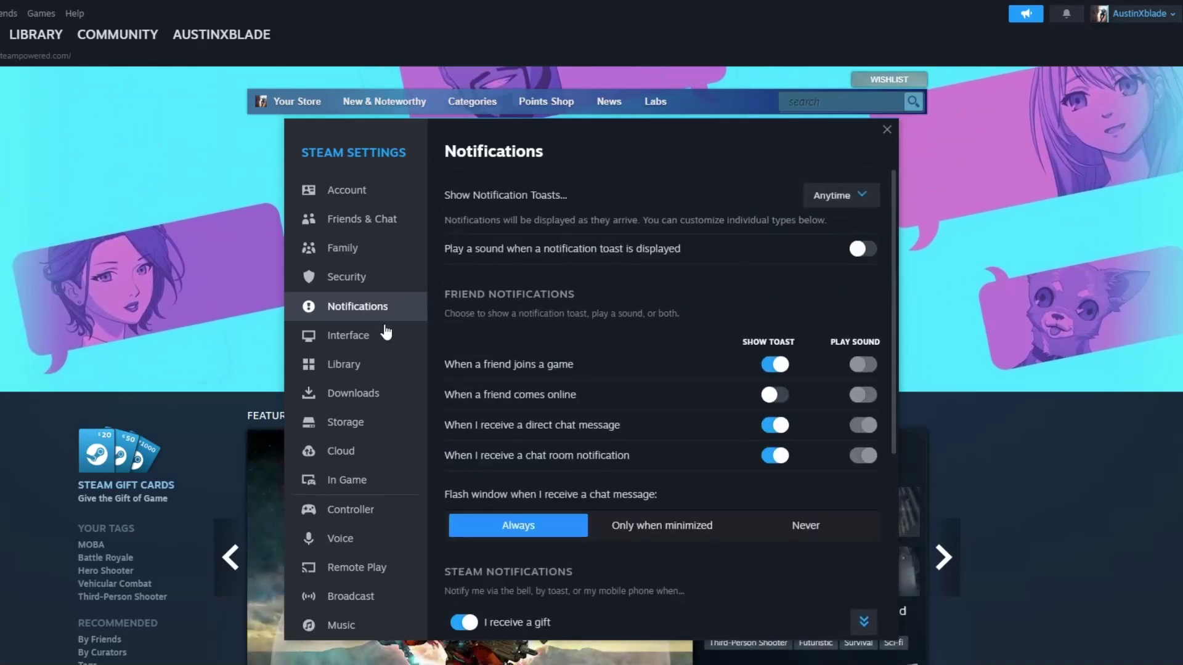
scroll(651, 380, "down", 5)
scroll(645, 376, "up", 5)
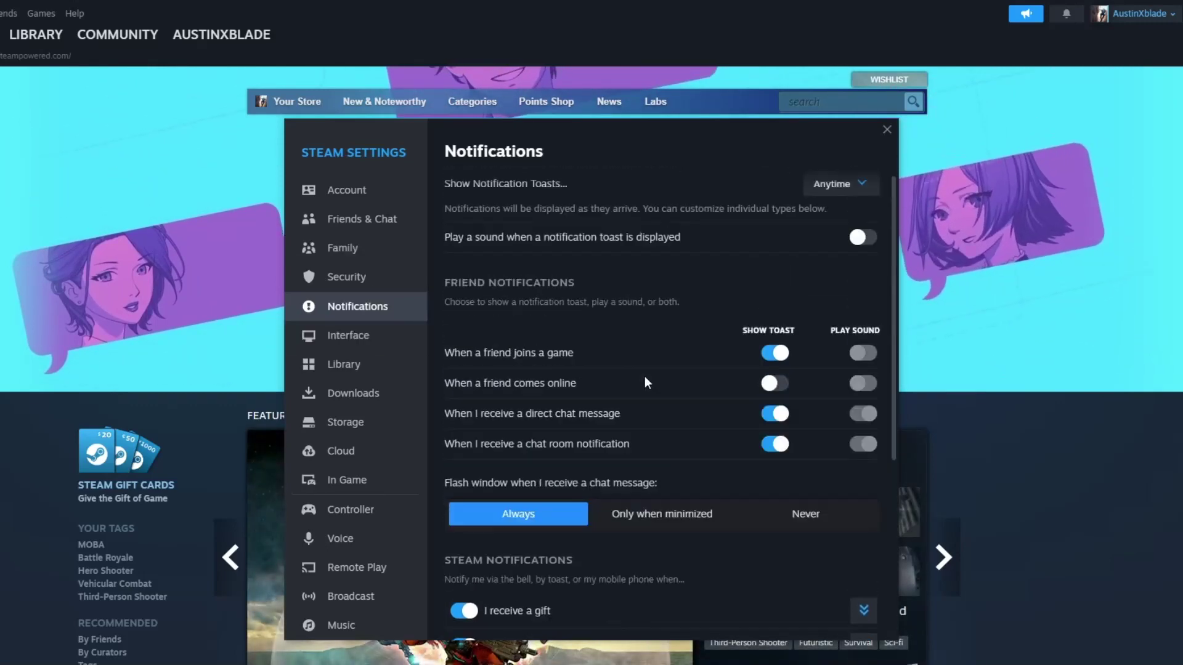
left_click(370, 336)
scroll(710, 398, "down", 3)
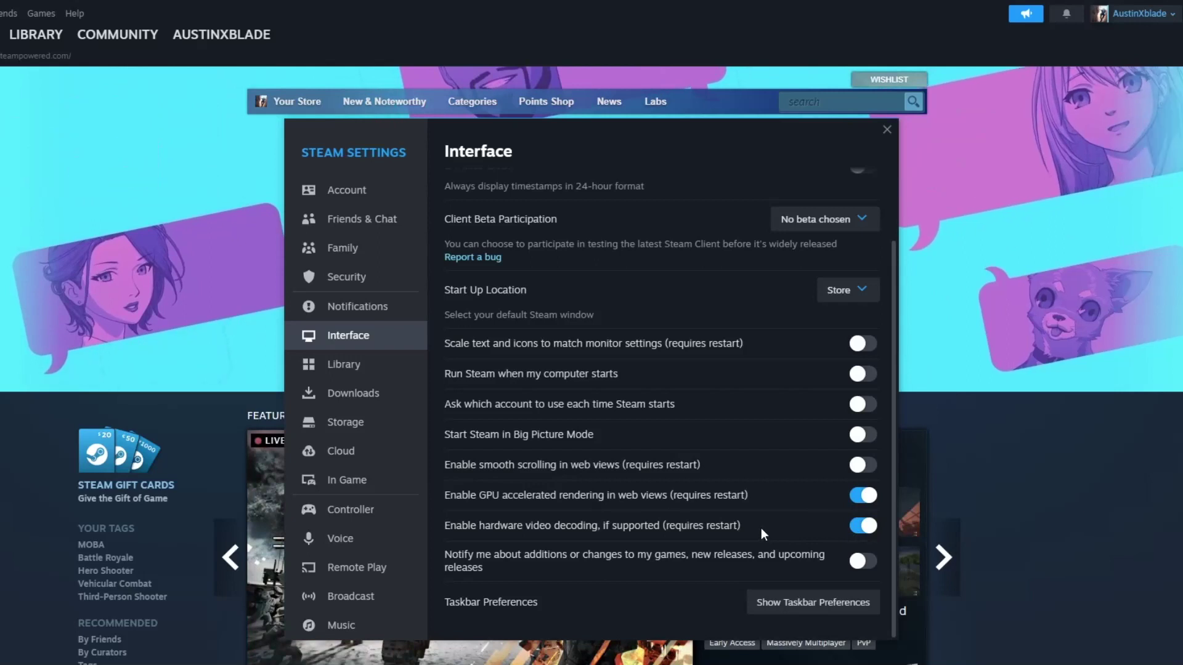
Browse the Library settings page, then move on to Downloads.
left_click(385, 374)
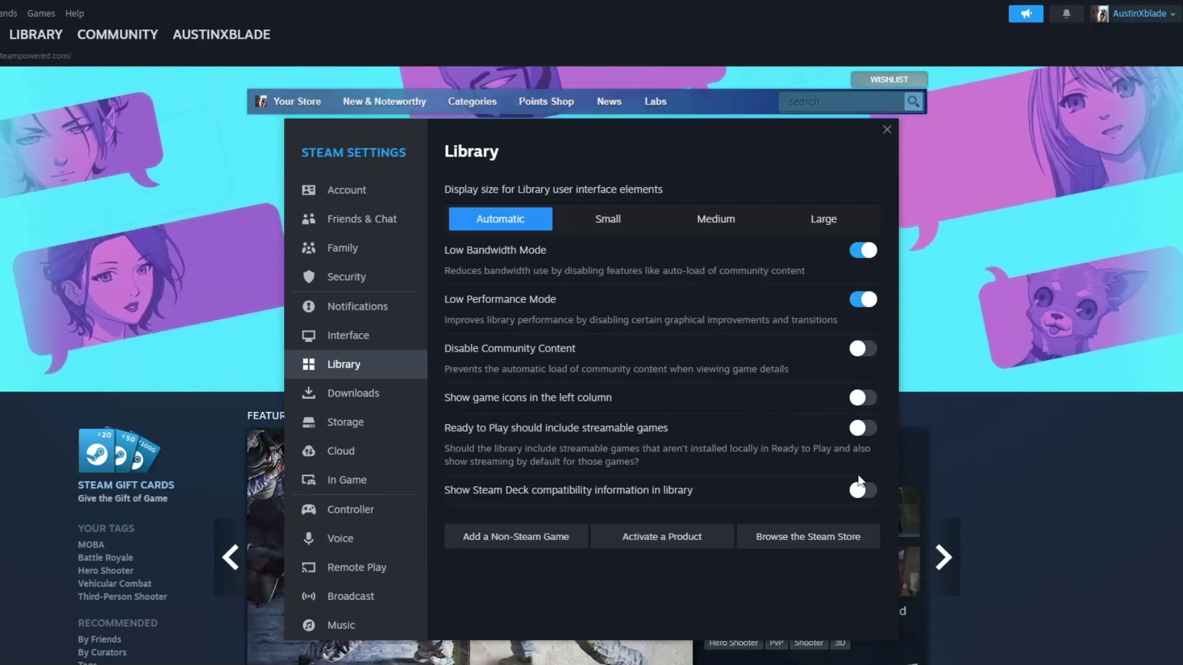
left_click(379, 393)
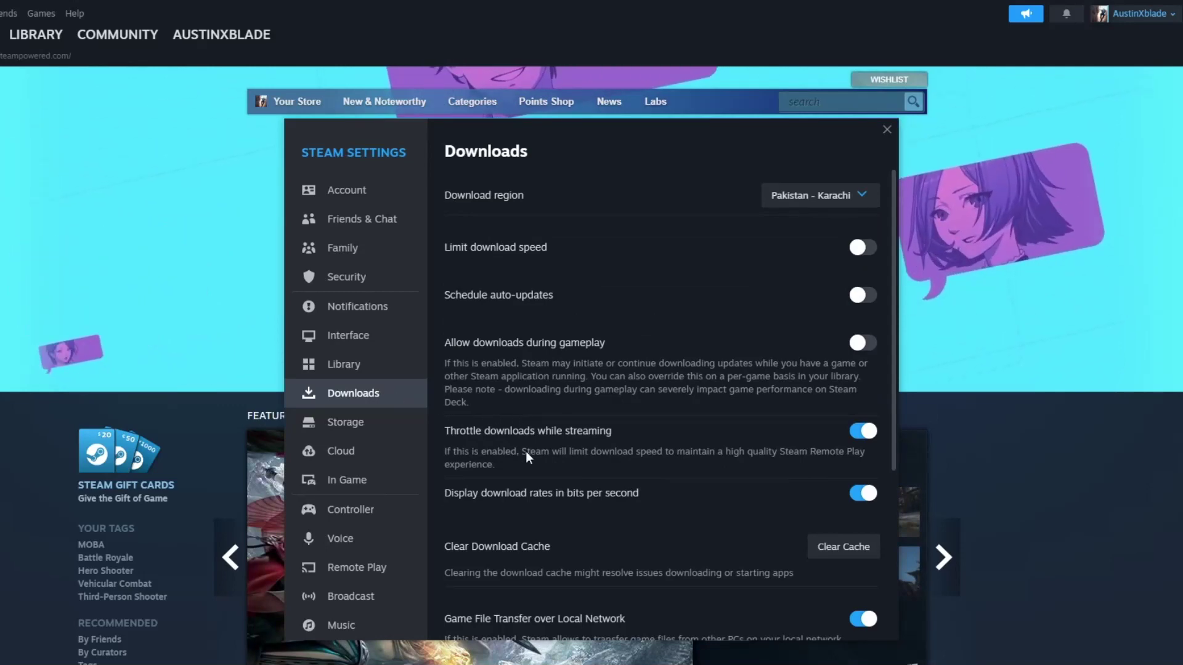
scroll(536, 472, "down", 3)
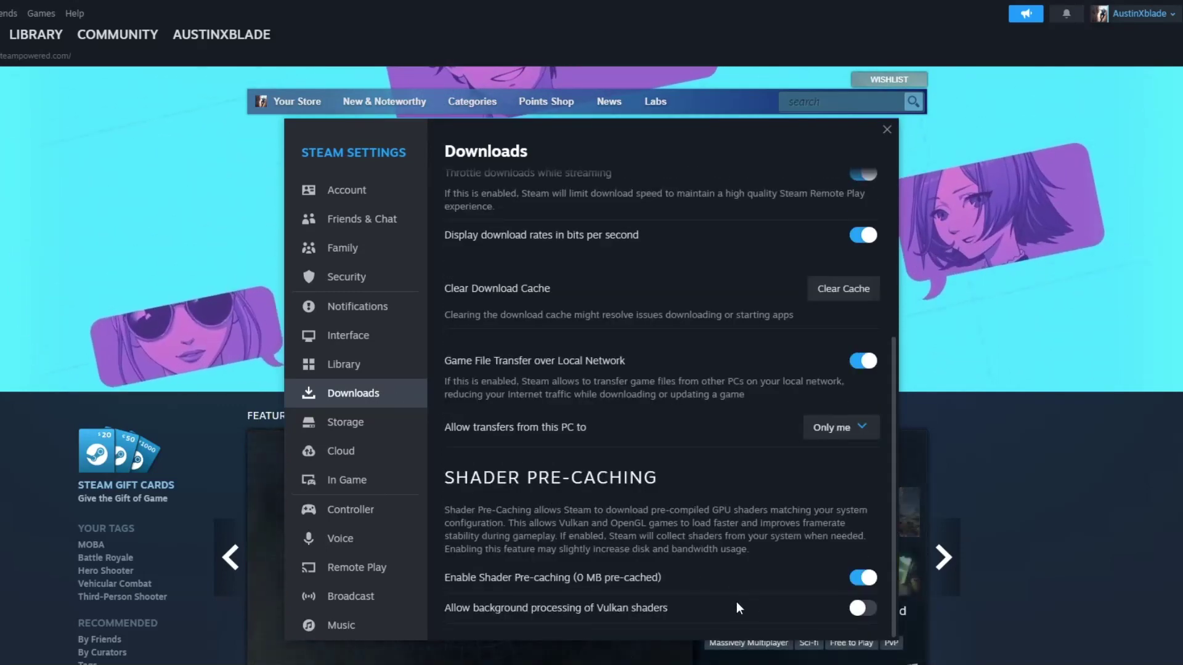
Enable background Vulkan shader processing, then browse the Storage, Cloud, In Game and Controller pages.
left_click(860, 610)
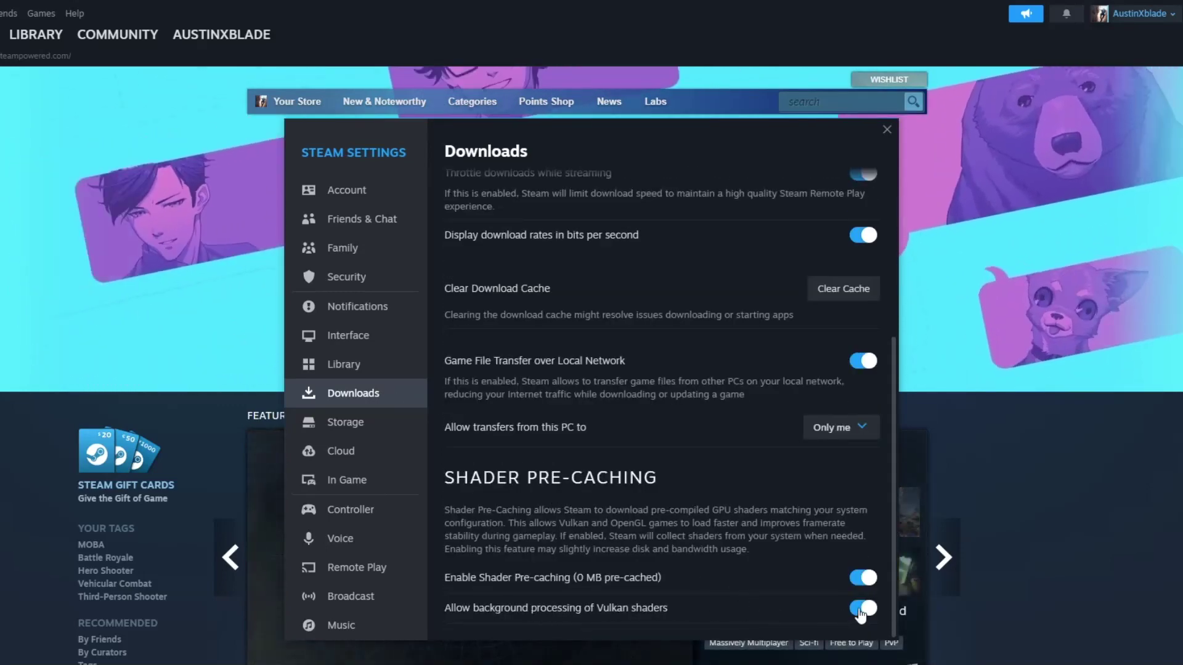
left_click(385, 426)
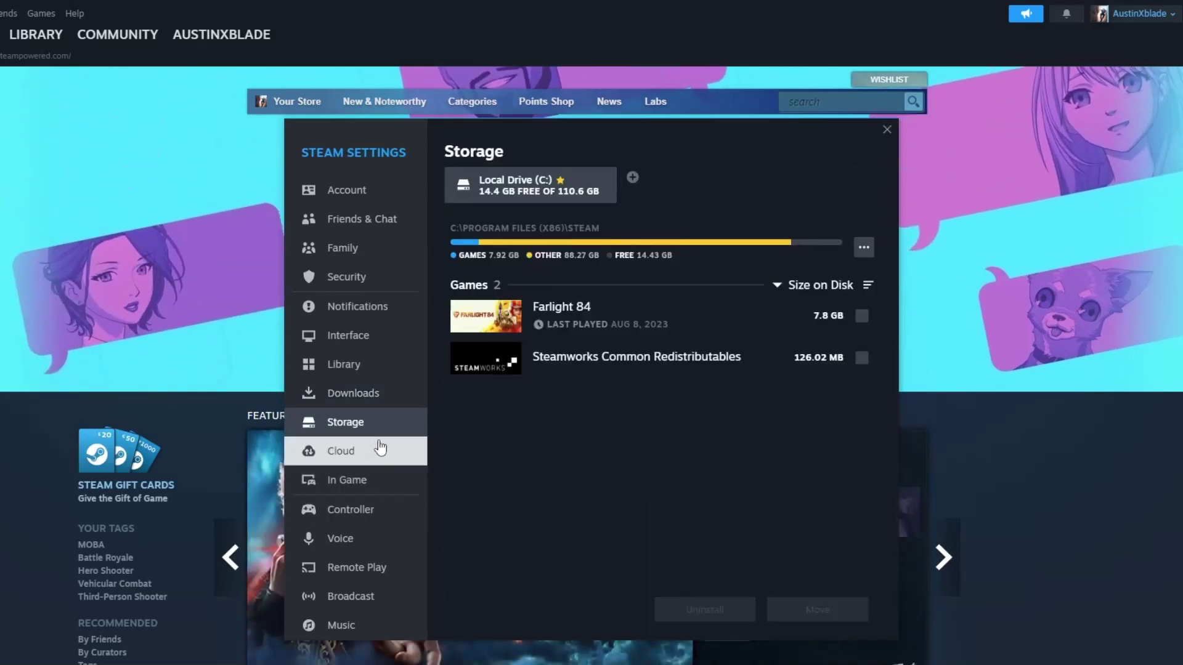
left_click(378, 451)
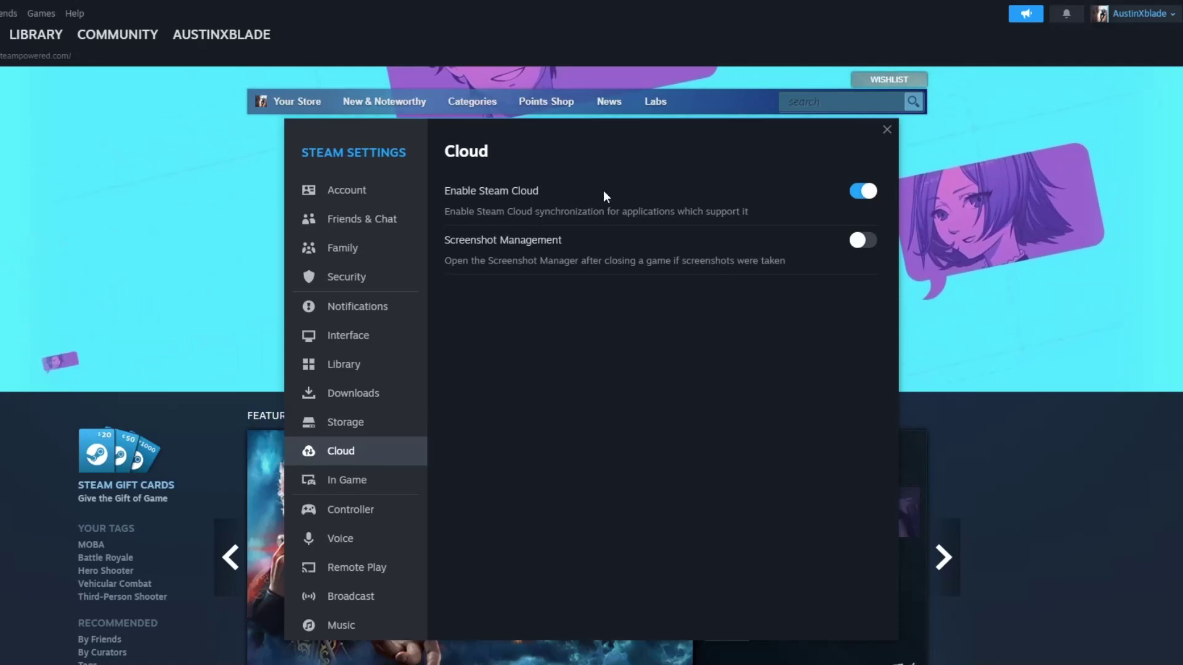
left_click(363, 480)
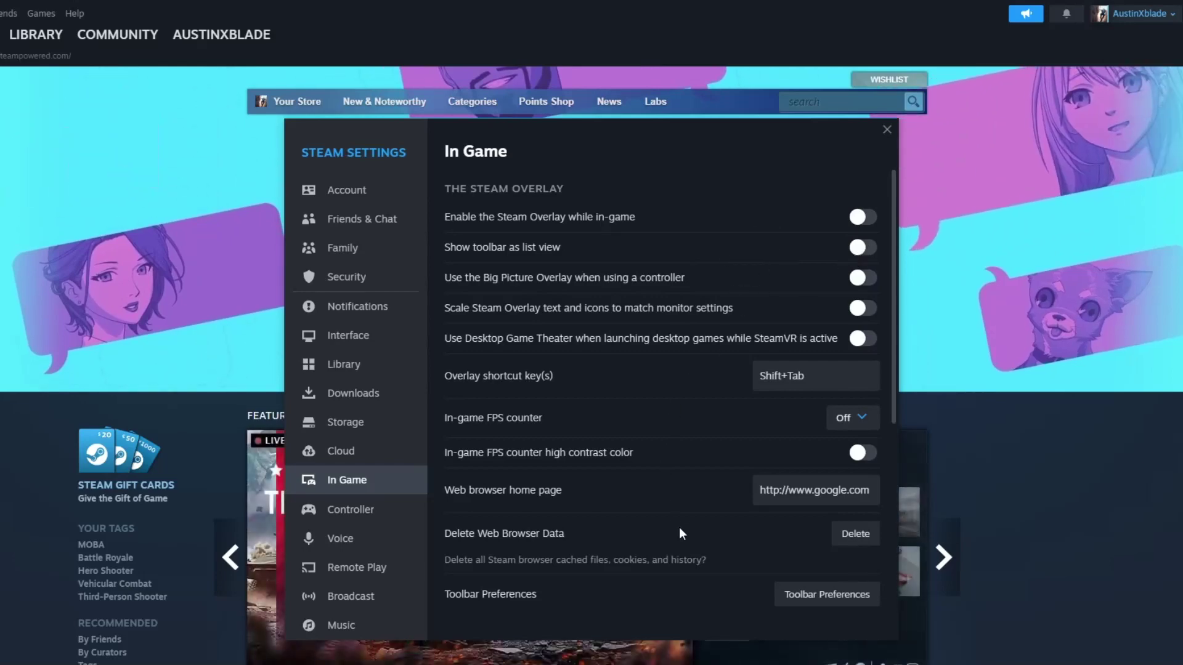
scroll(684, 517, "down", 5)
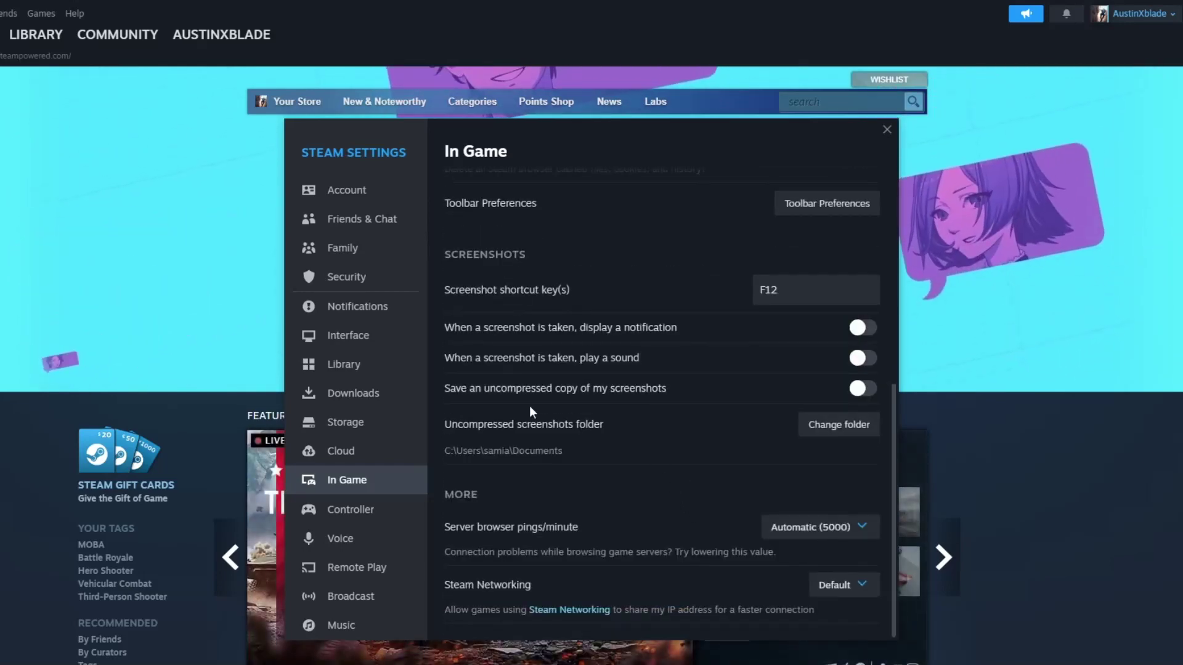
left_click(390, 508)
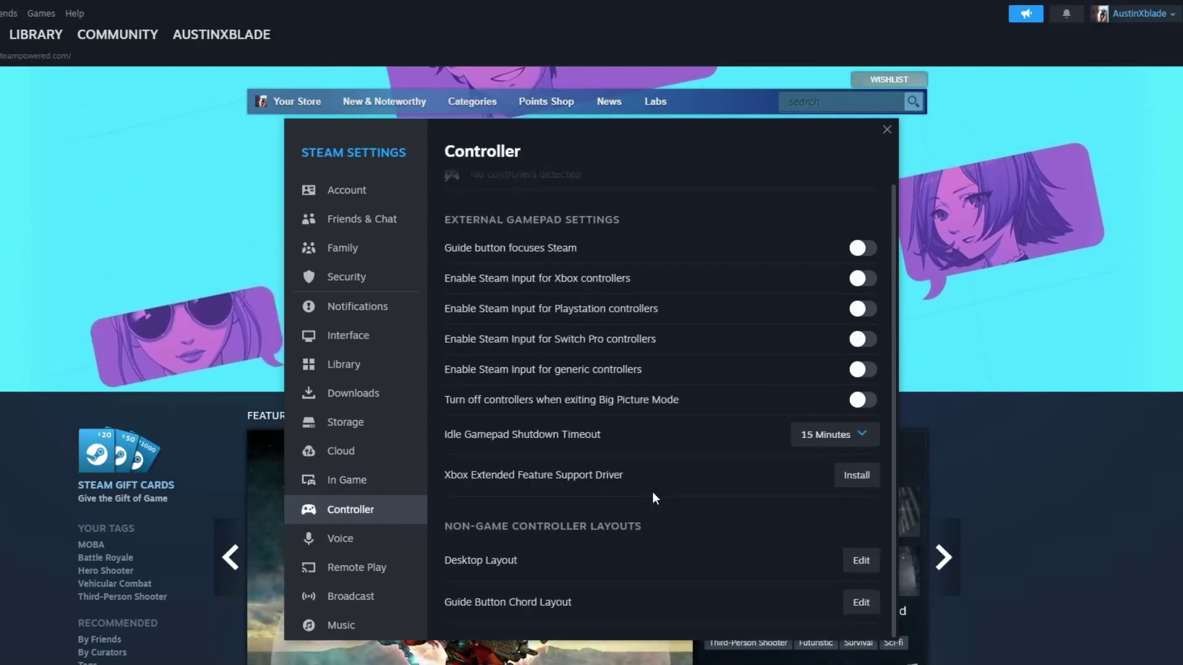
On Remote Play, enable NVFBC capture on NVIDIA GPU and disable AMD GPU hardware encoding.
left_click(383, 566)
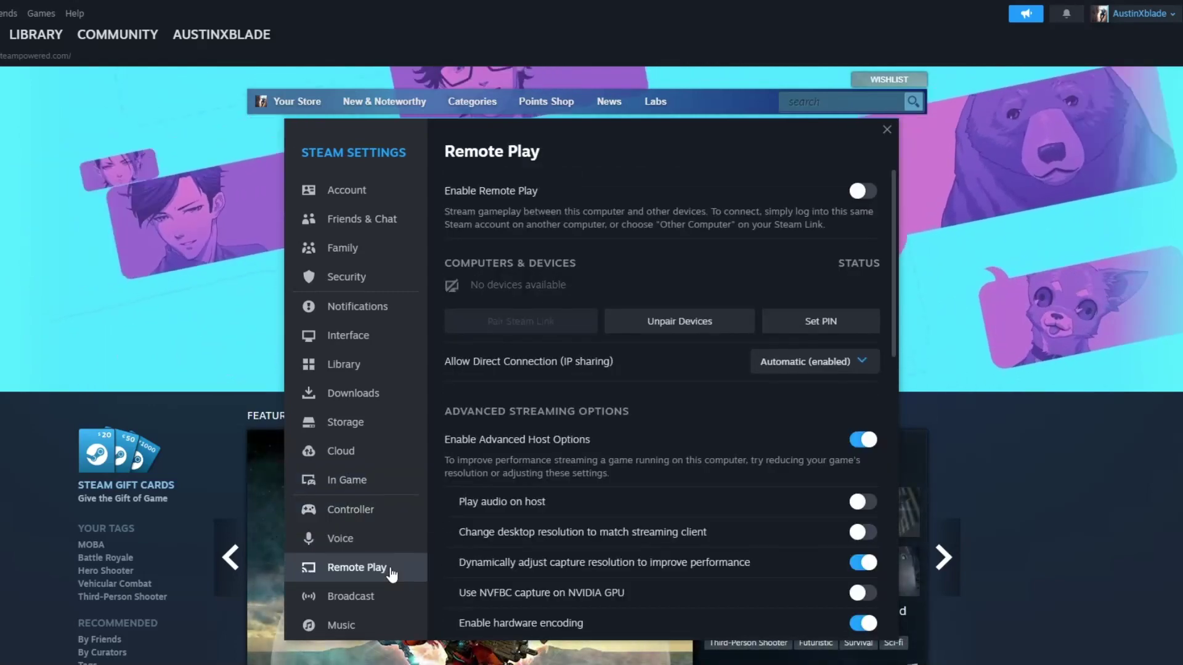
scroll(675, 530, "down", 3)
scroll(676, 530, "down", 2)
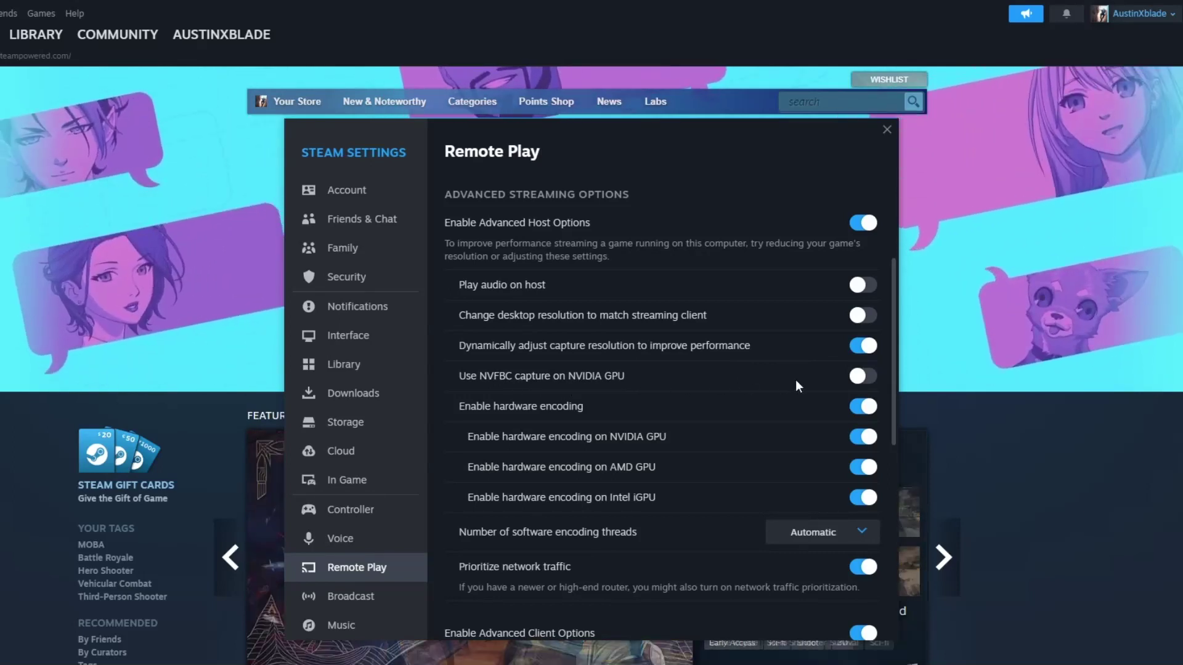
left_click(862, 376)
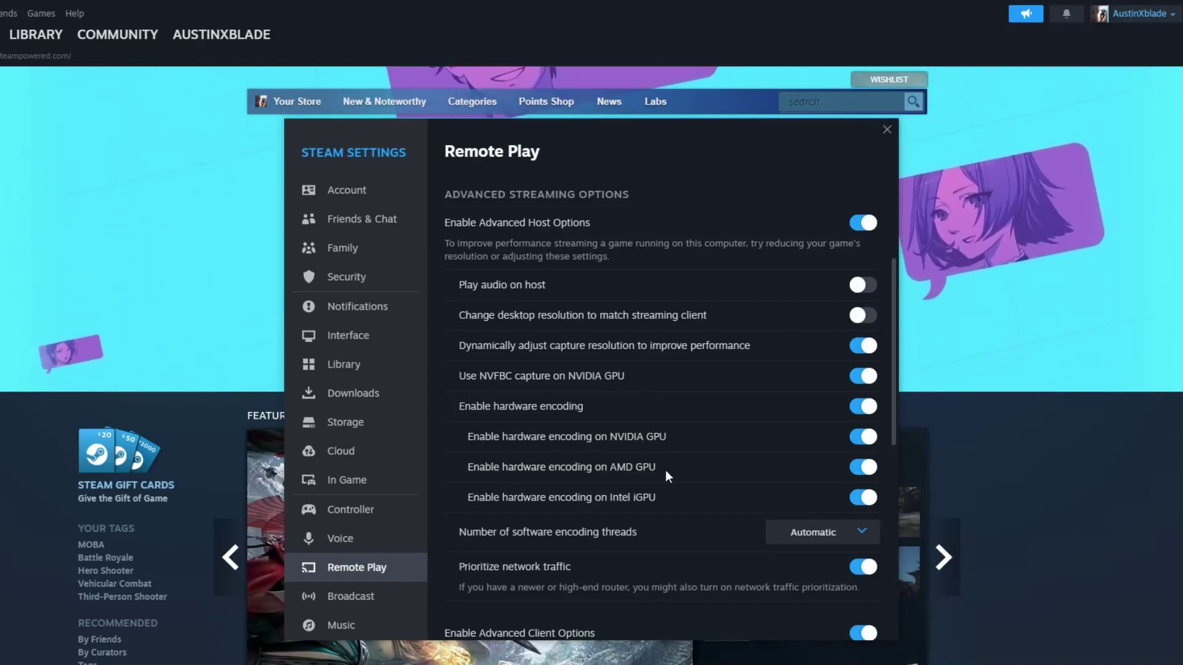
left_click(860, 469)
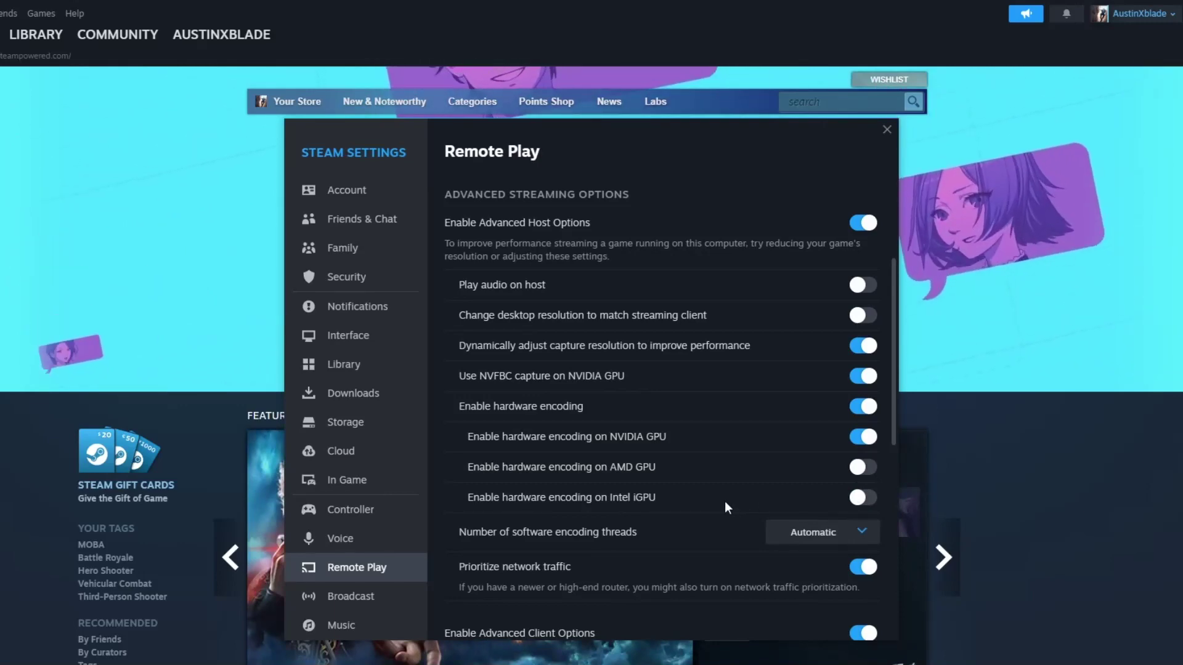
scroll(726, 503, "down", 3)
scroll(750, 430, "up", 2)
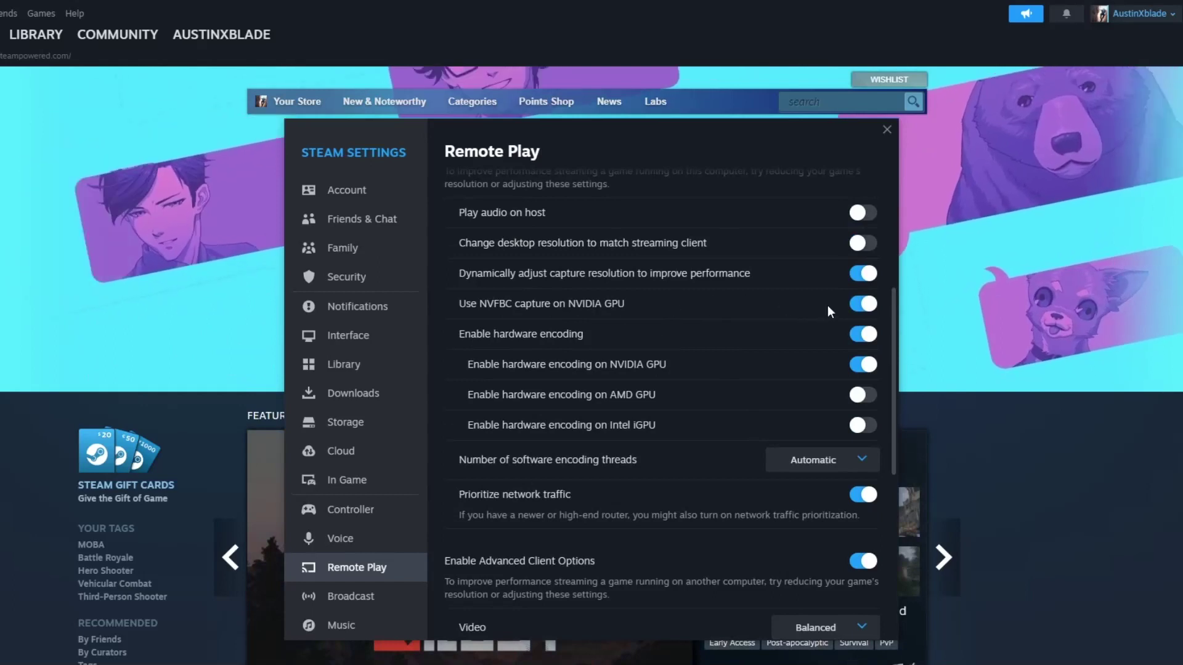
scroll(613, 474, "down", 3)
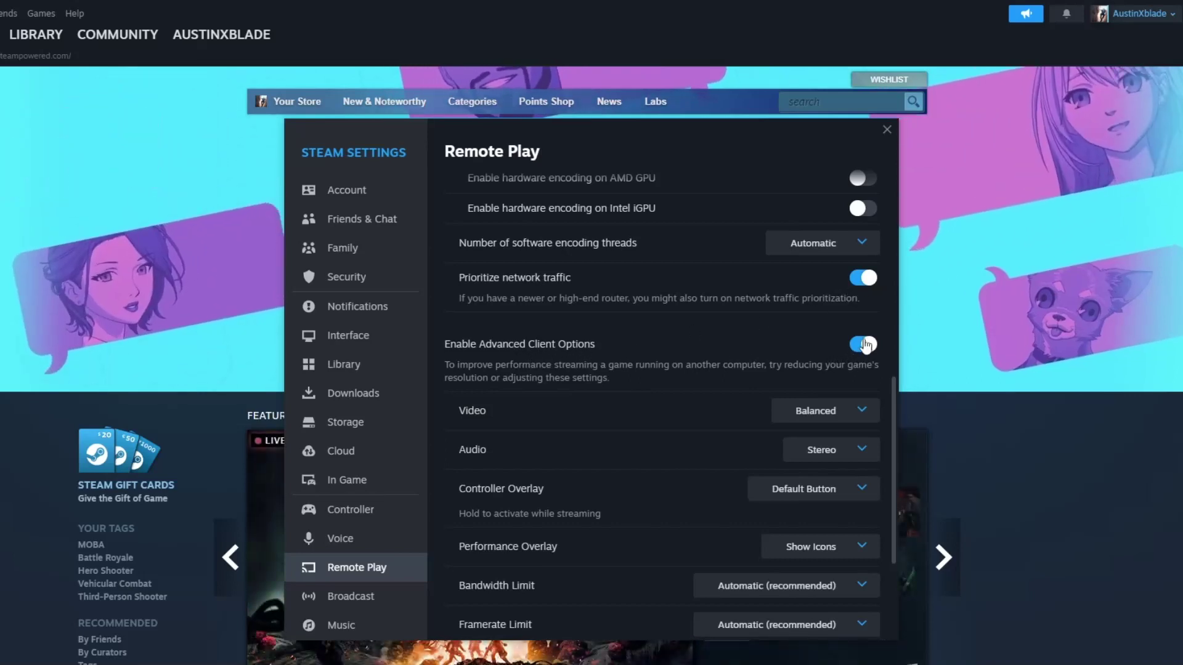
left_click(858, 411)
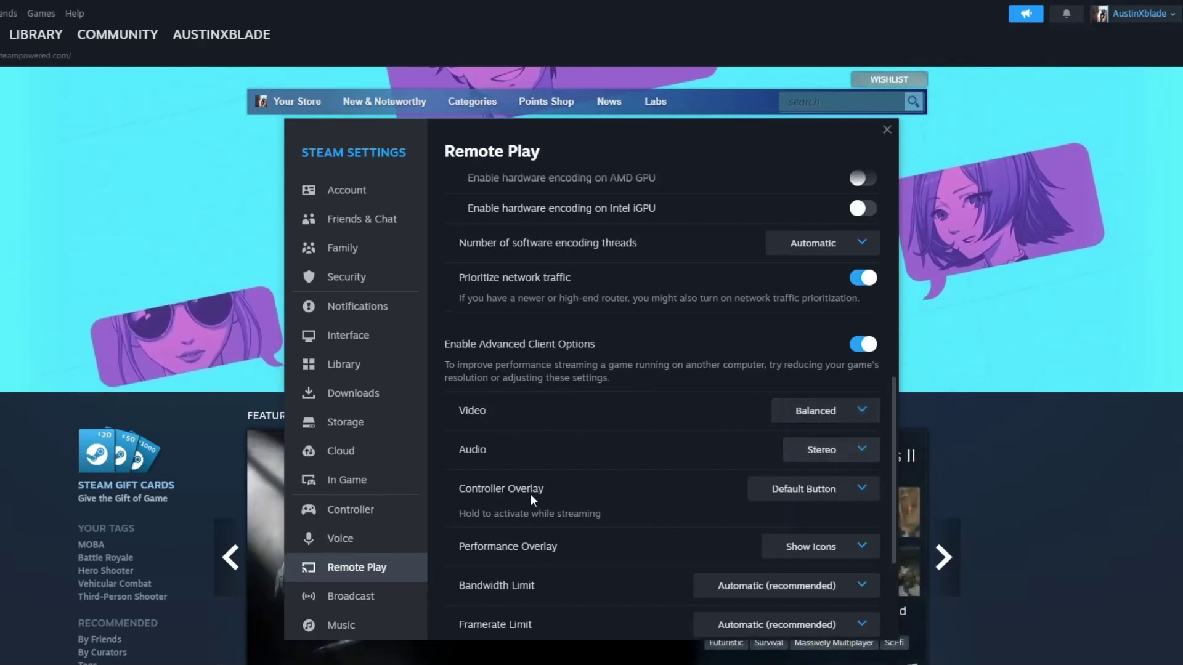
left_click(844, 487)
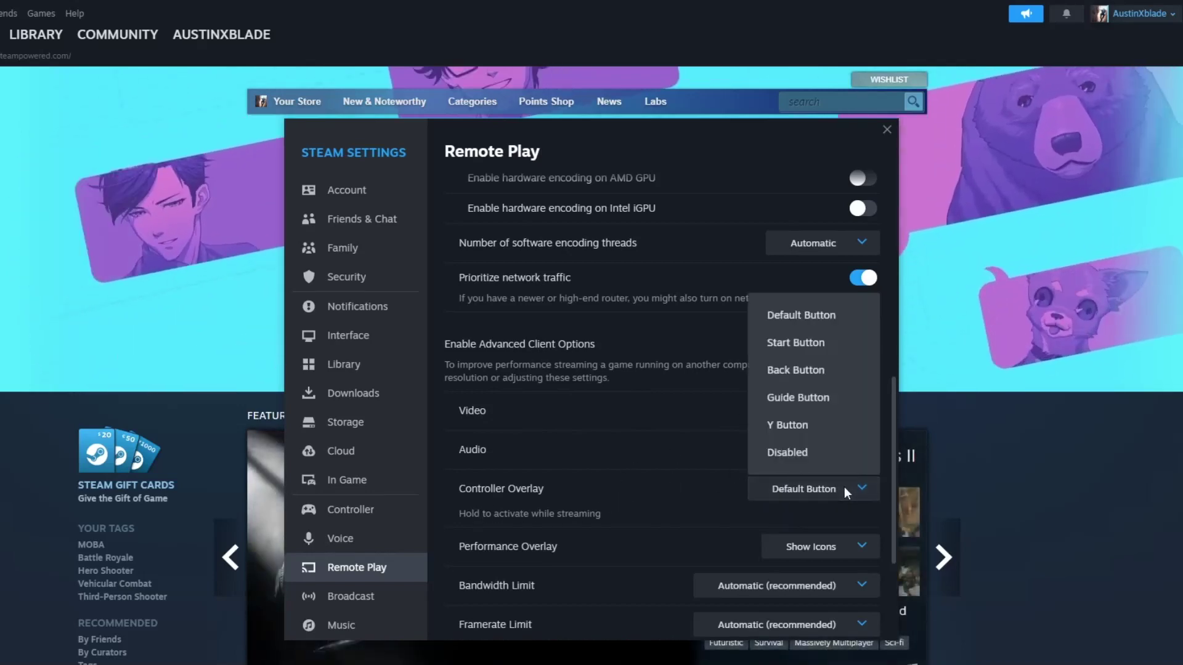
scroll(661, 495, "down", 3)
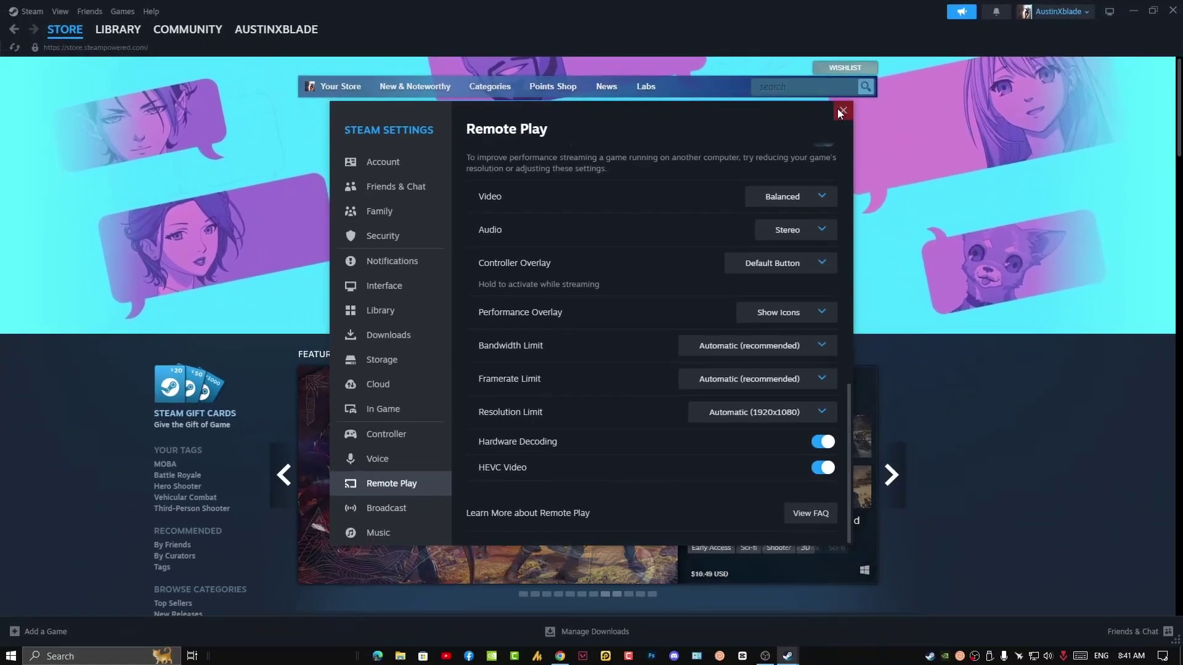
left_click(841, 110)
Close the Steam window and restart the Steam client from its taskbar menu.
left_click(1174, 12)
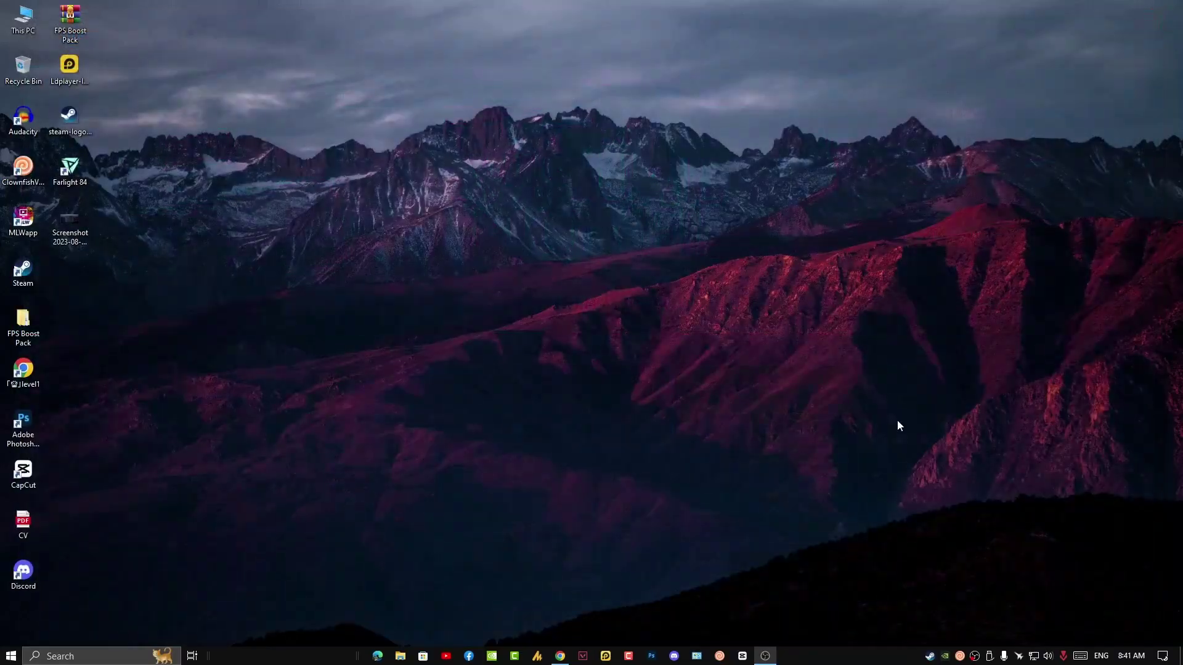
right_click(931, 658)
left_click(943, 645)
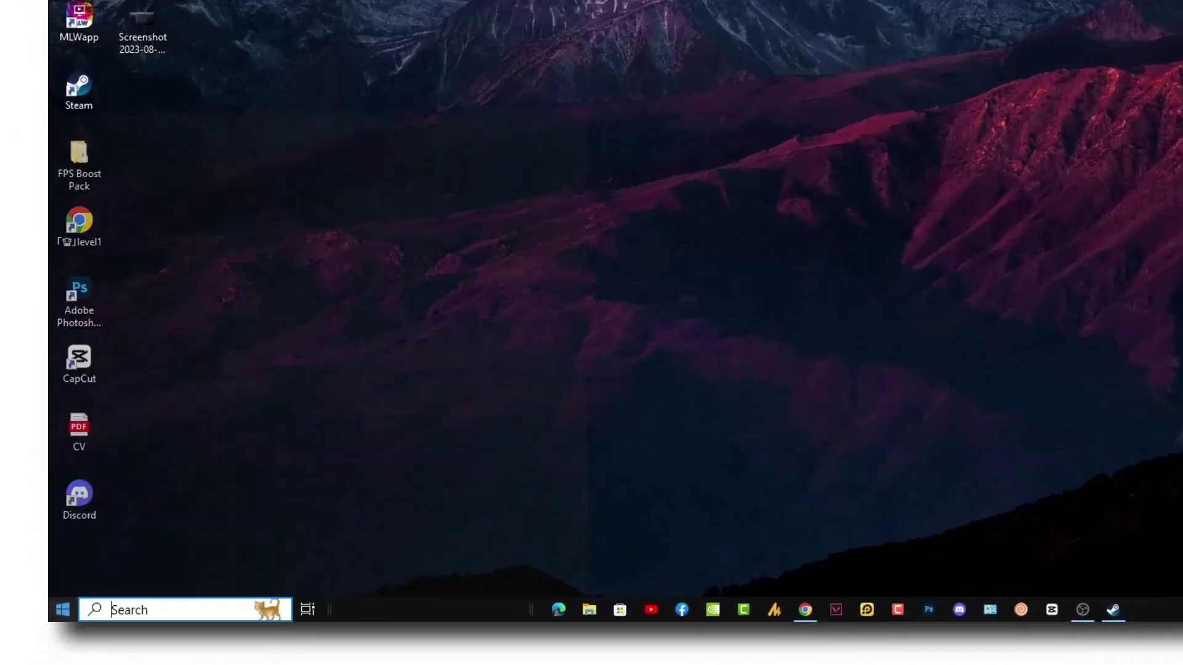
Open Windows Settings on the Graphics settings page.
key("super")
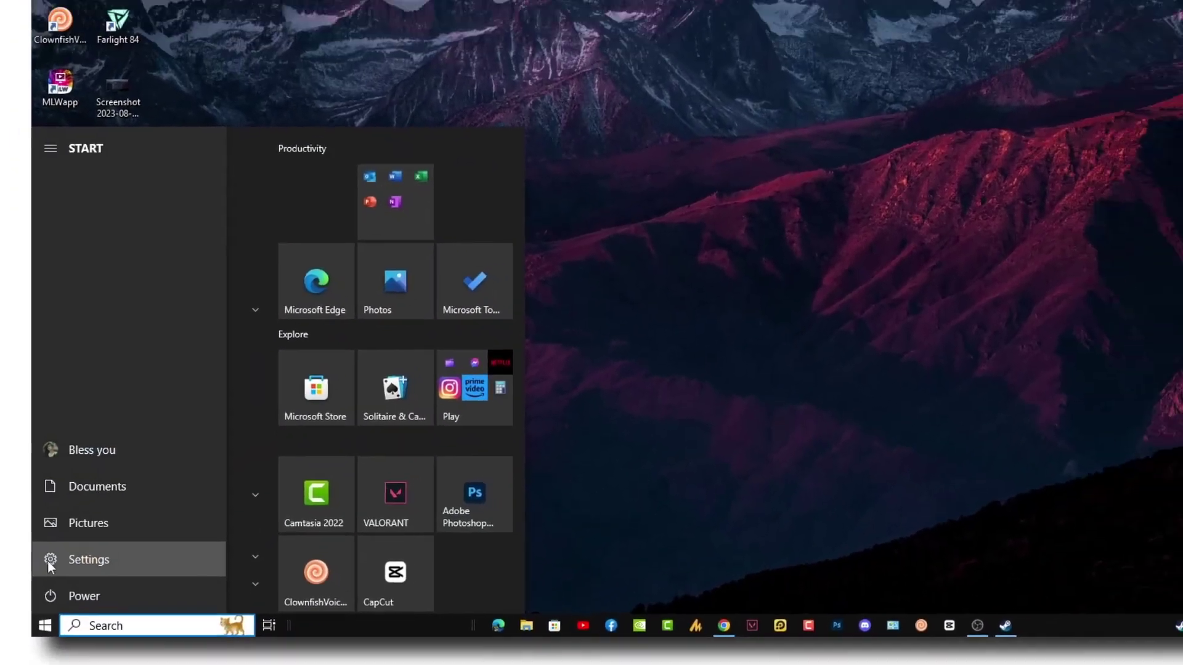
left_click(69, 536)
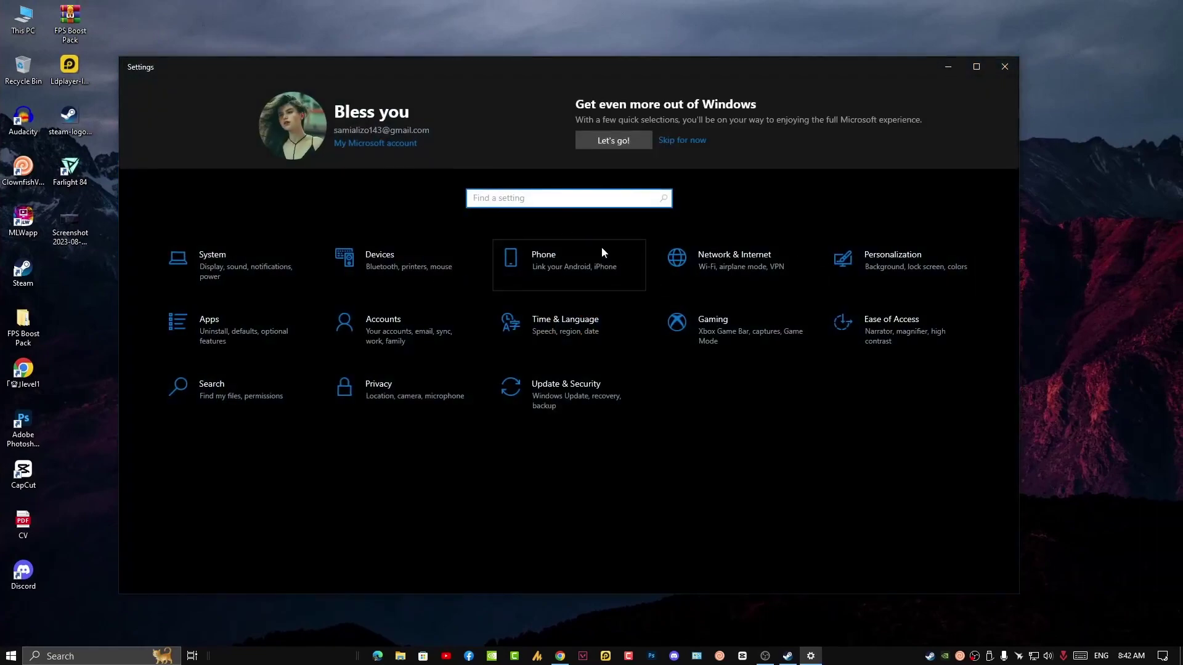
type("gra")
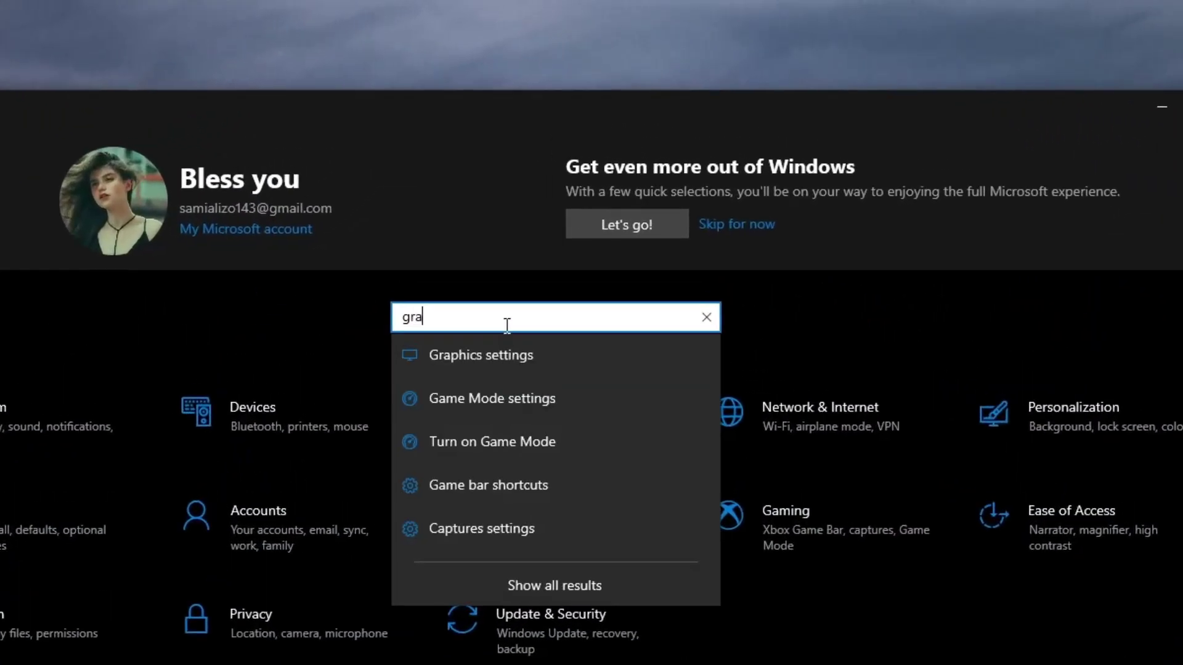
left_click(515, 338)
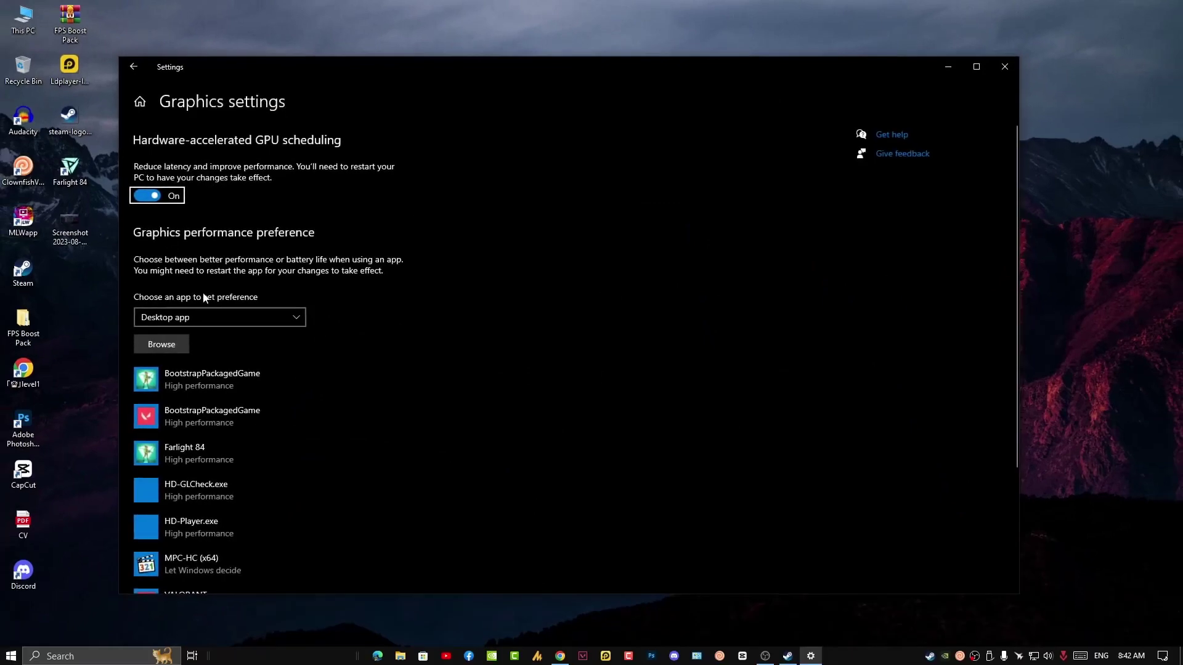
scroll(431, 360, "down", 5)
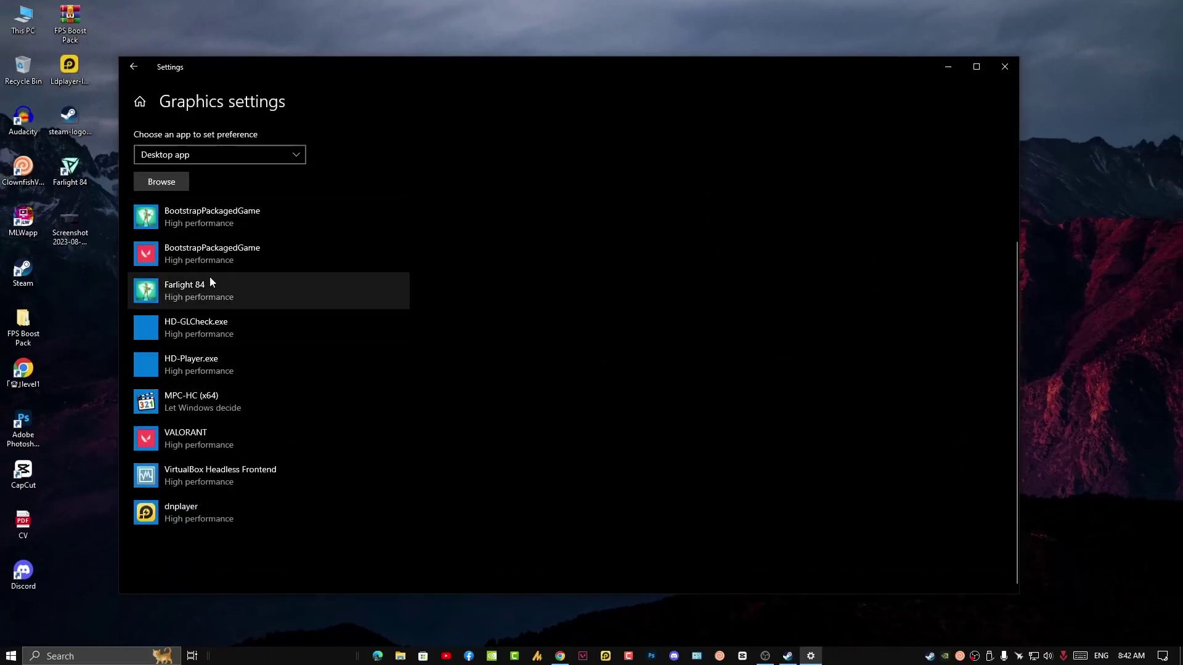
left_click(67, 181)
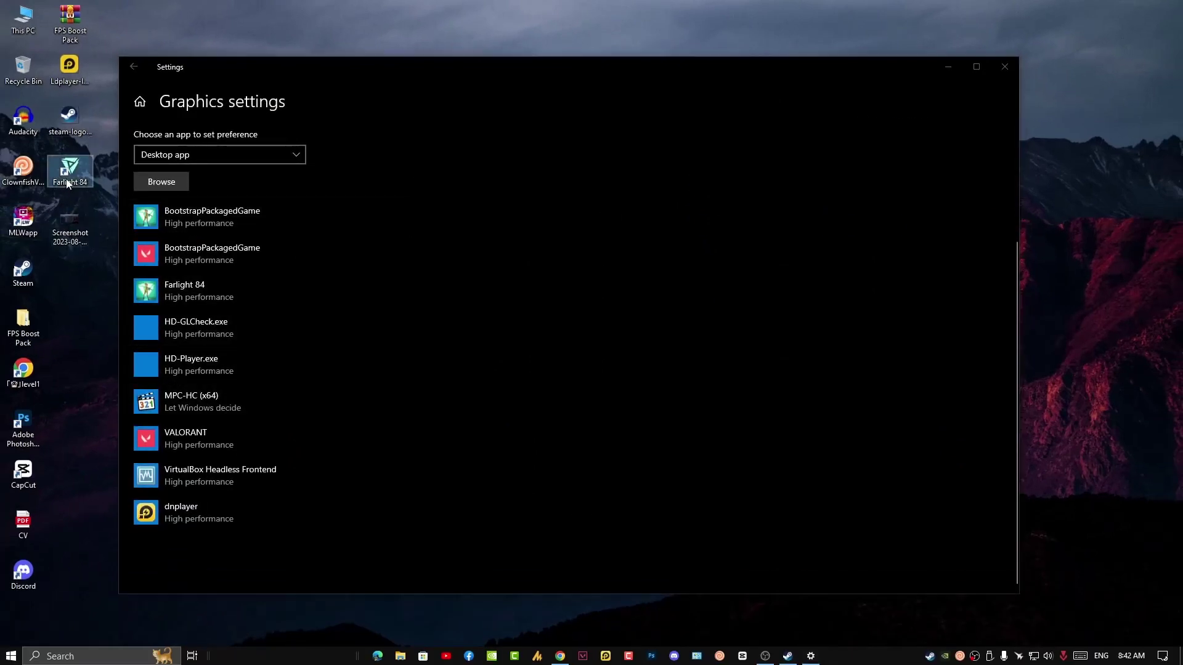
Browse for a program and navigate to C:\Program Files (x86)\Steam.
left_click(263, 251)
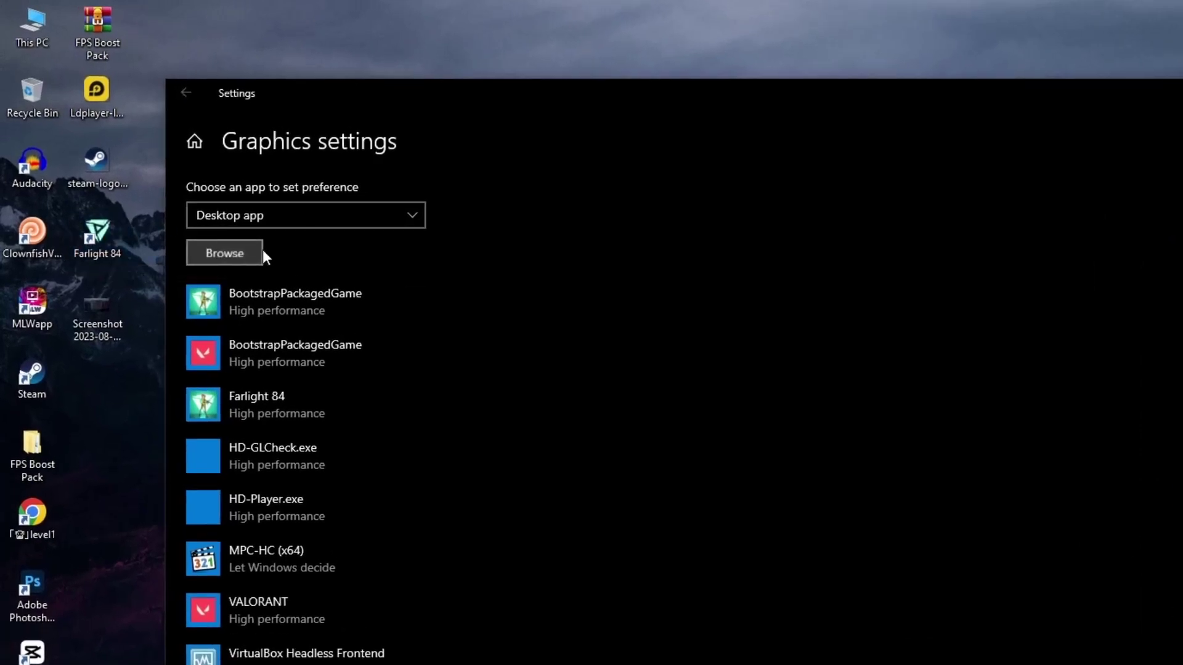
left_click_drag(356, 91, 688, 159)
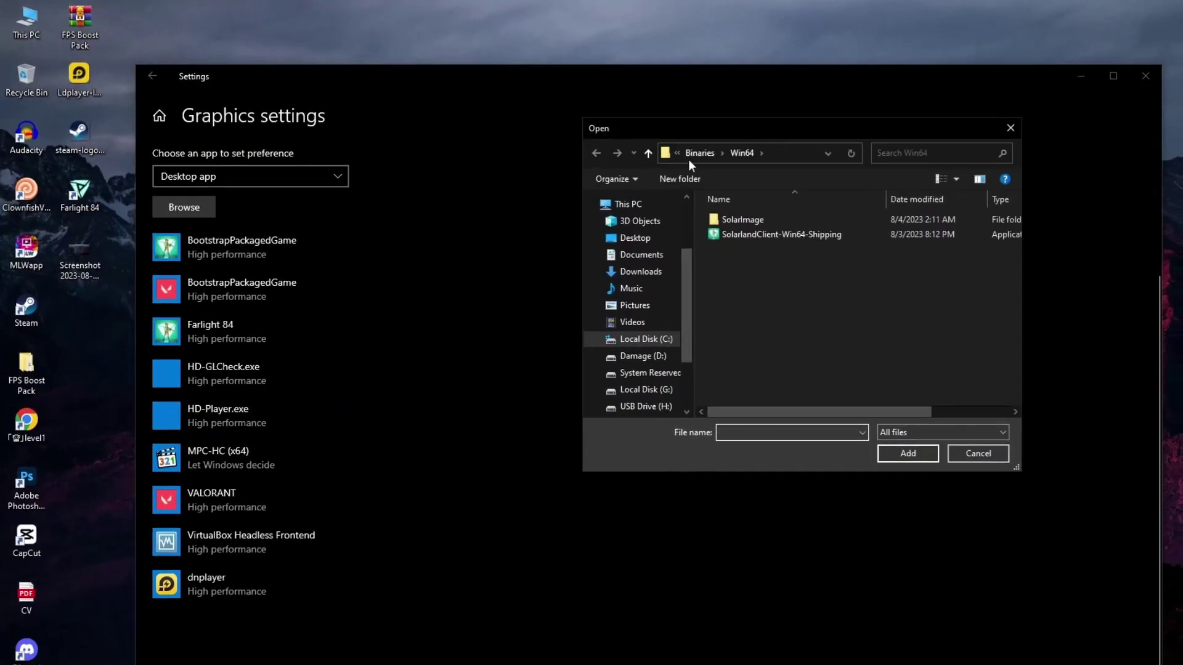
left_click(650, 342)
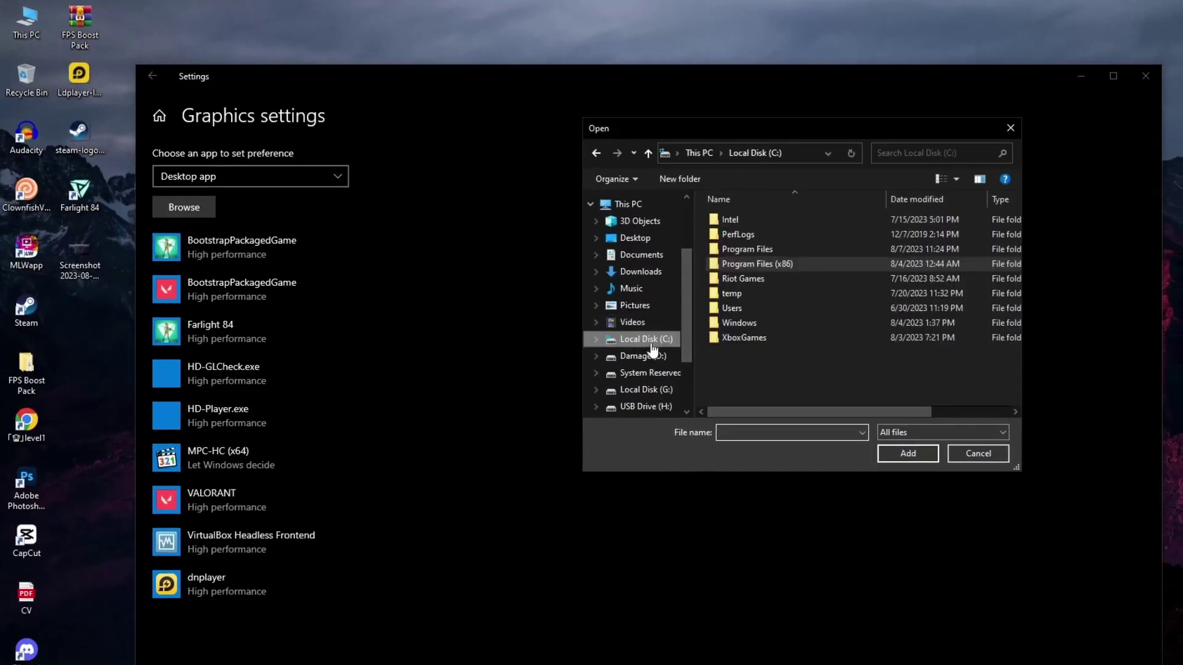
double_click(785, 263)
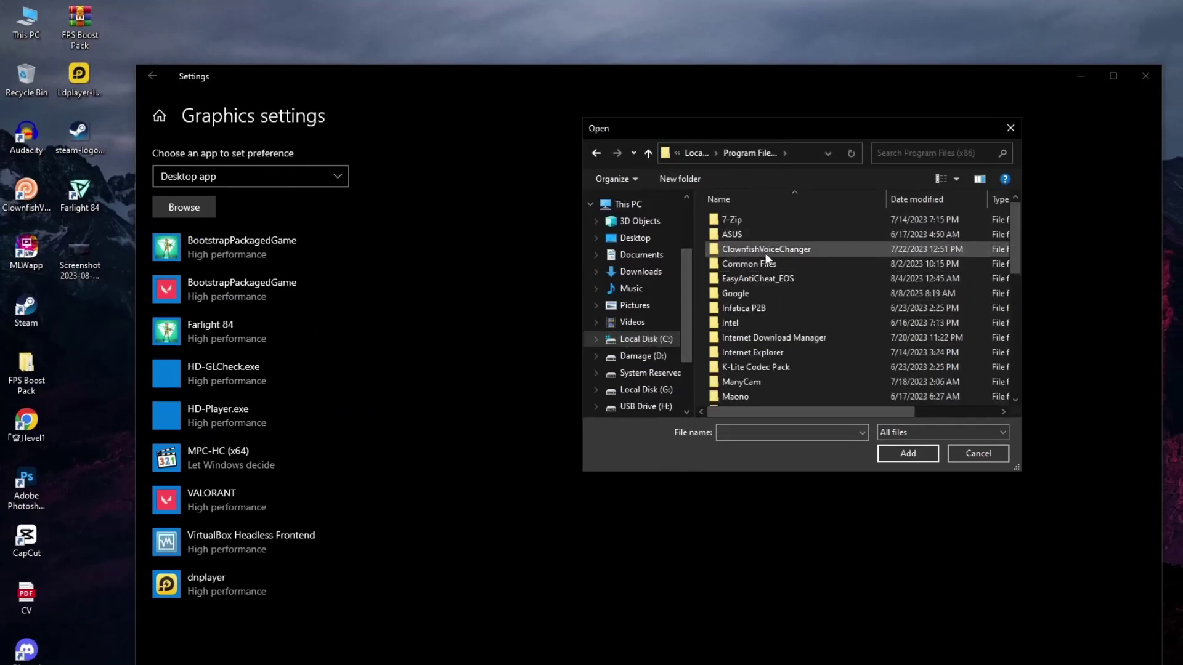
scroll(758, 344, "down", 5)
double_click(738, 237)
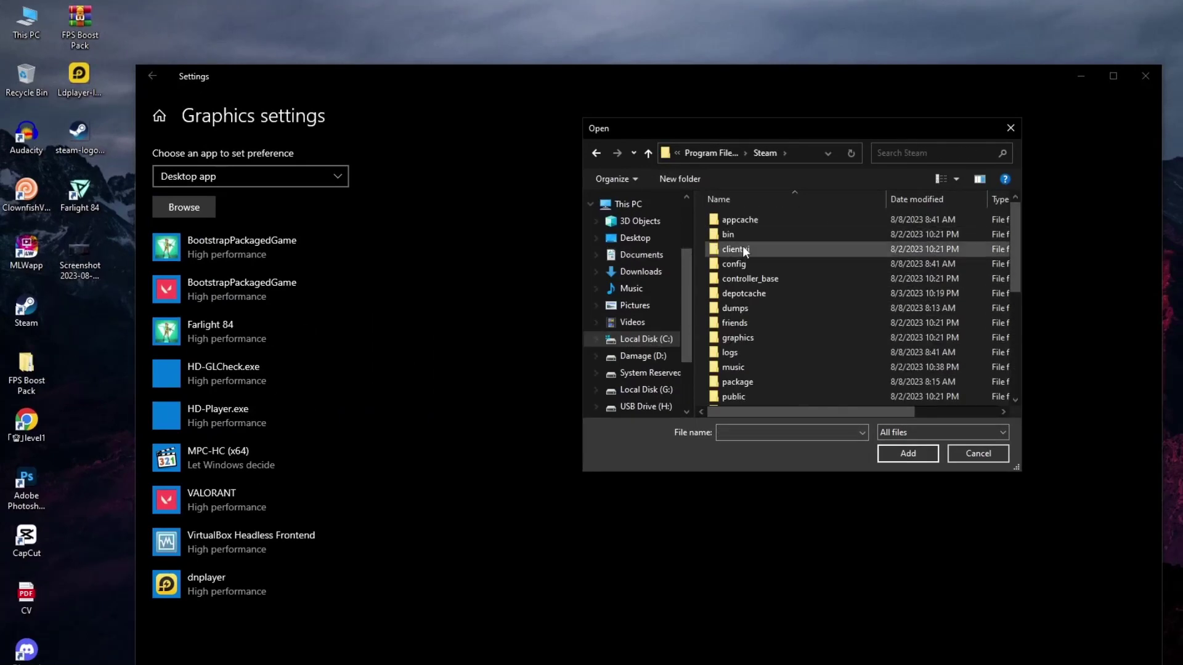
left_click(742, 367)
scroll(746, 386, "down", 3)
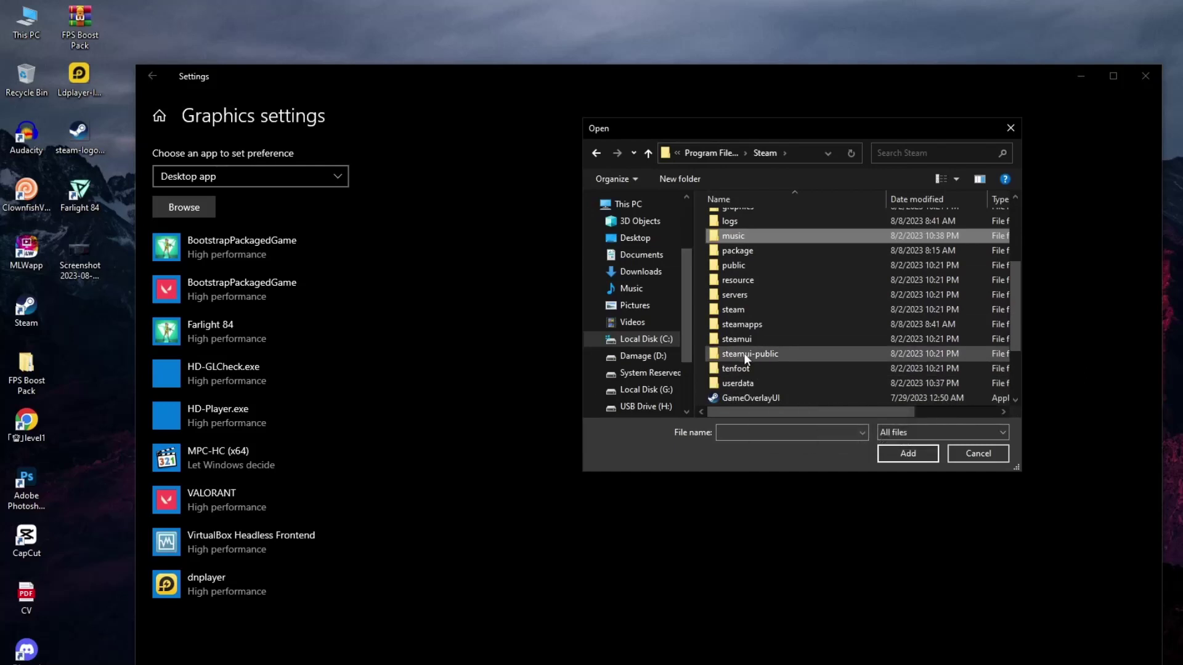
Add SolarlandClient from steamapps\common\Farlight 84\WindowsClient to the graphics list.
double_click(747, 323)
double_click(740, 220)
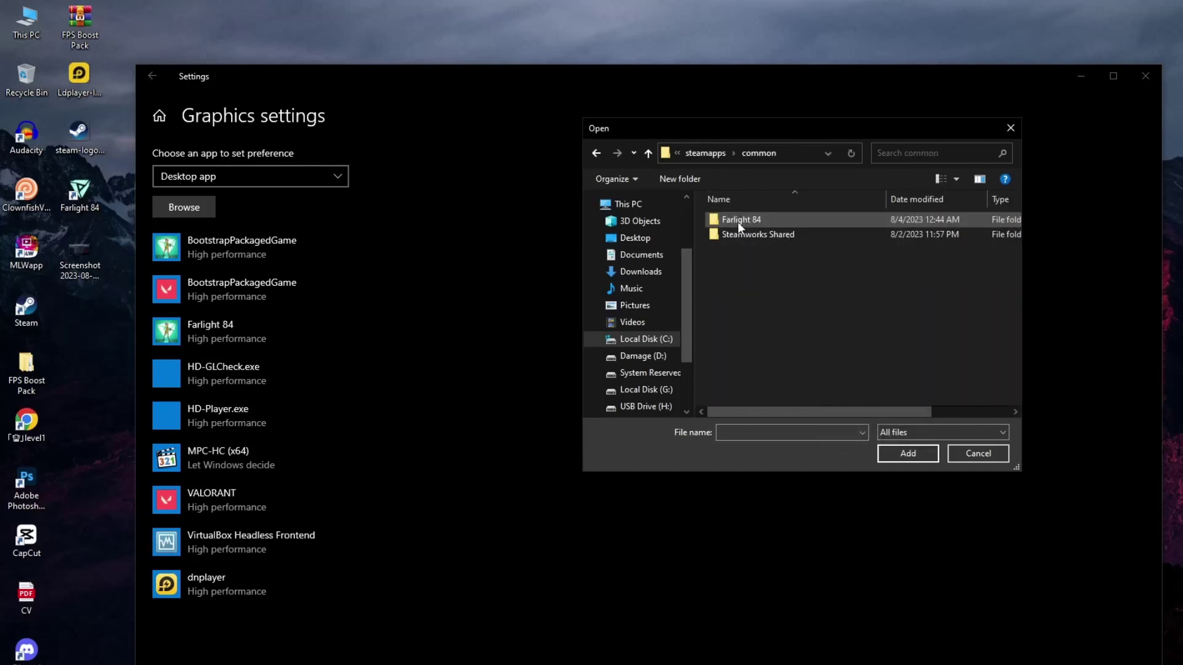
left_click(738, 223)
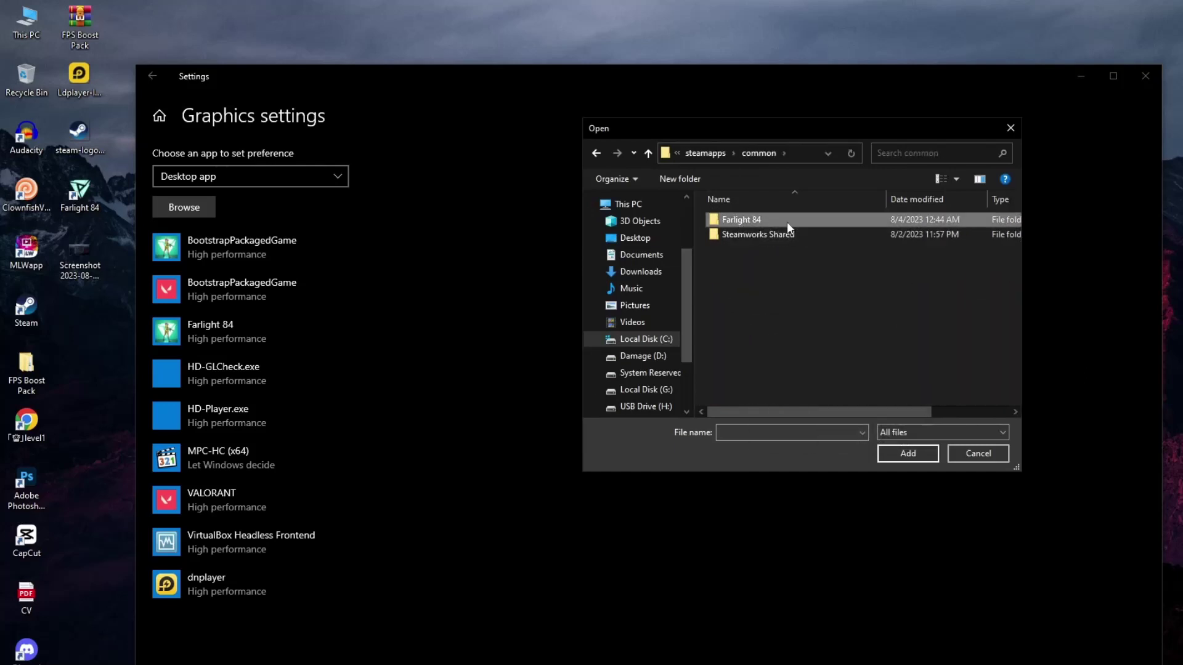
double_click(787, 223)
double_click(752, 235)
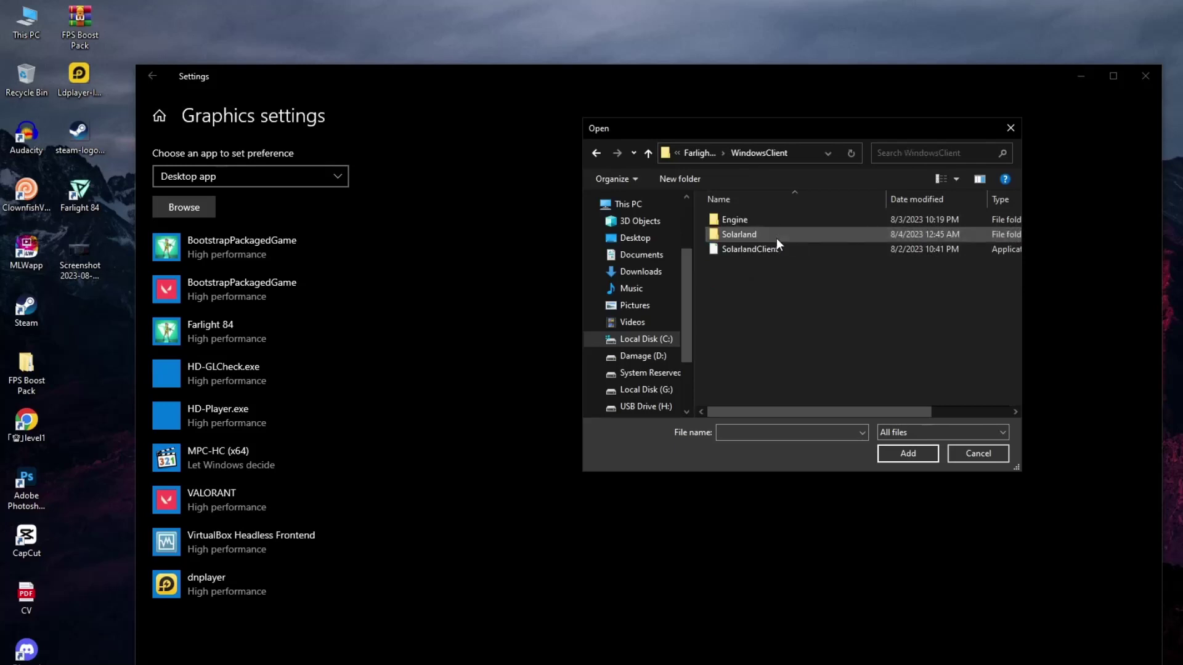
left_click(762, 251)
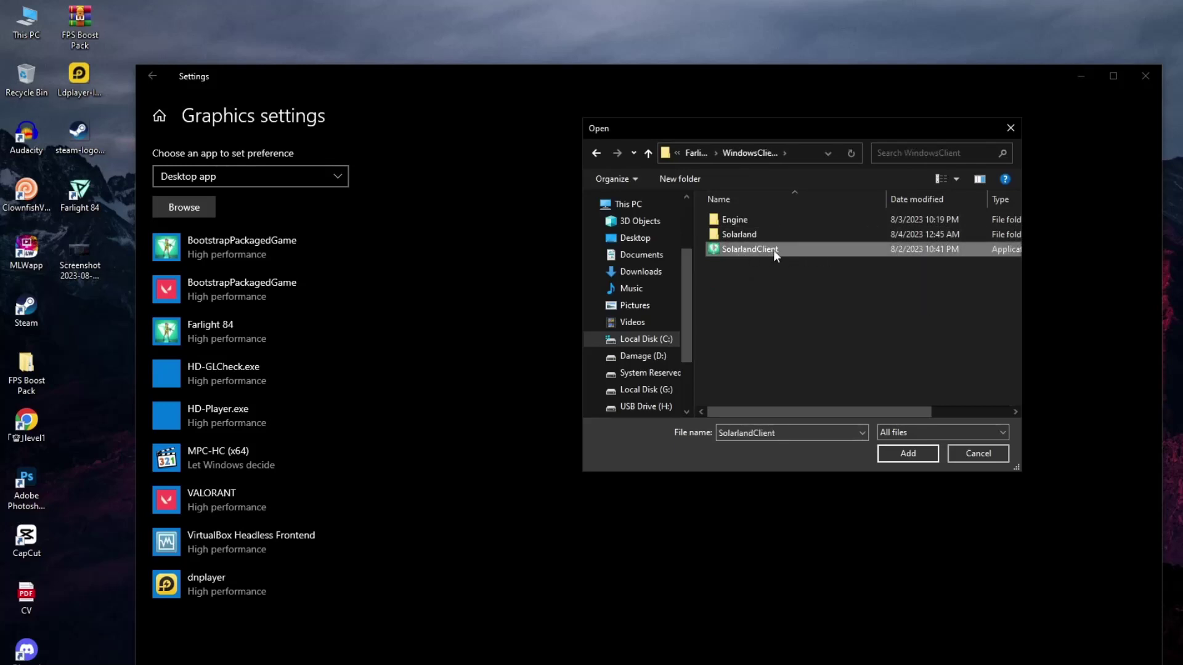
left_click(919, 452)
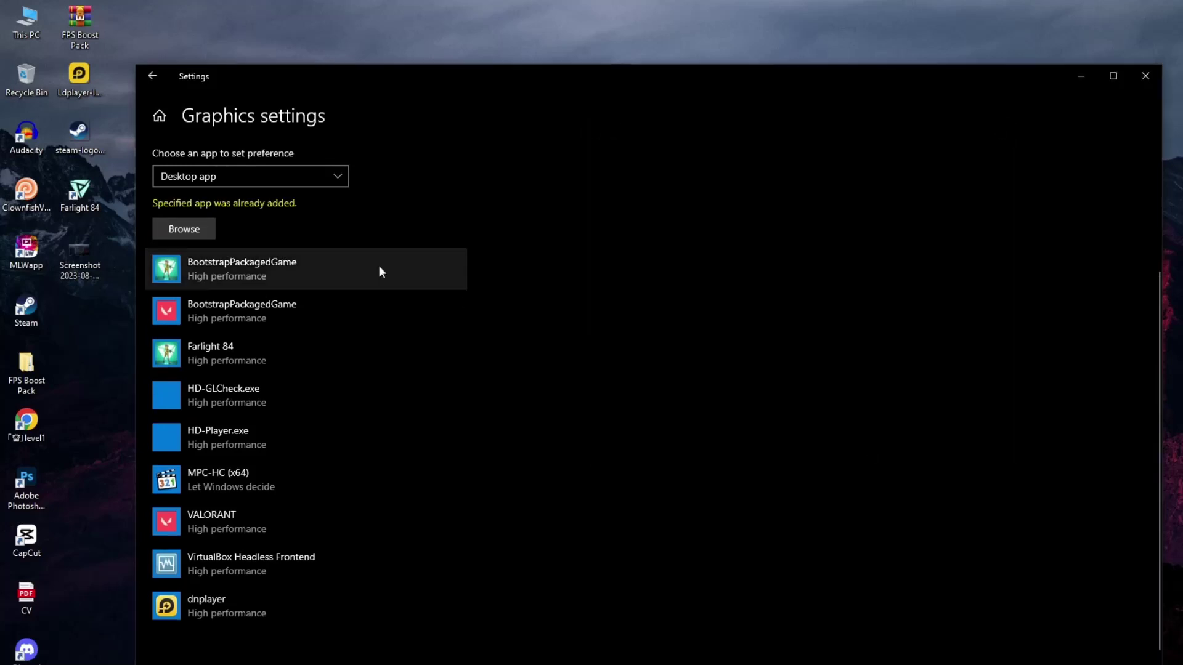
Browse into Engine\Binaries\Win64, then back up two folder levels.
left_click(200, 226)
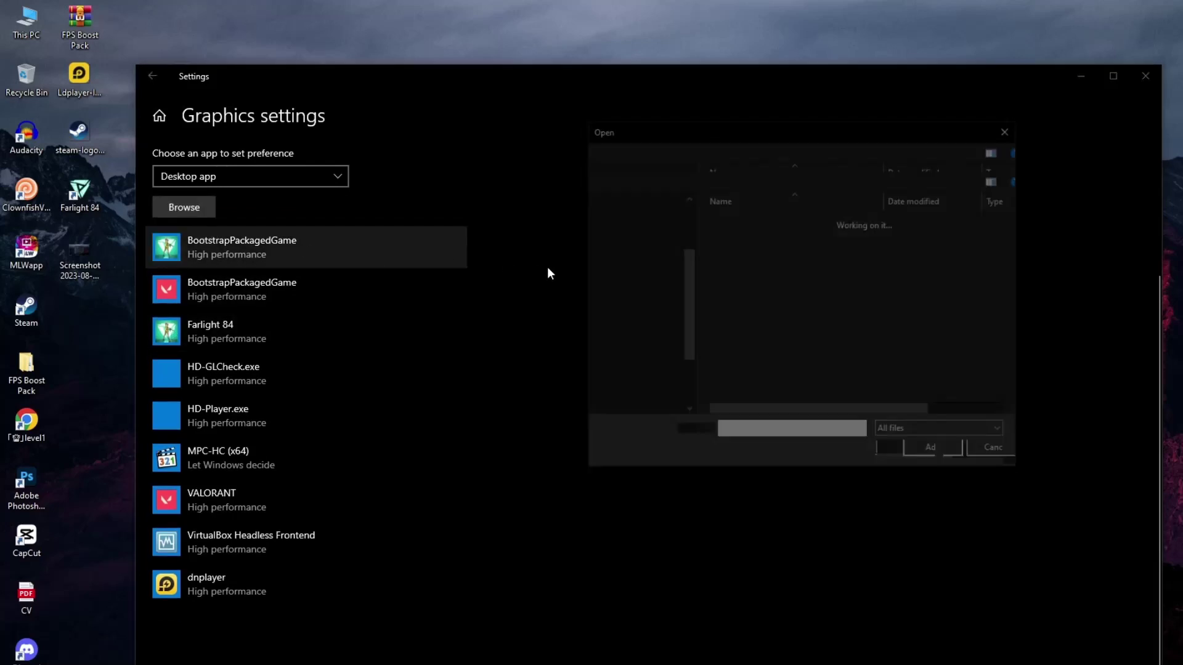
double_click(760, 222)
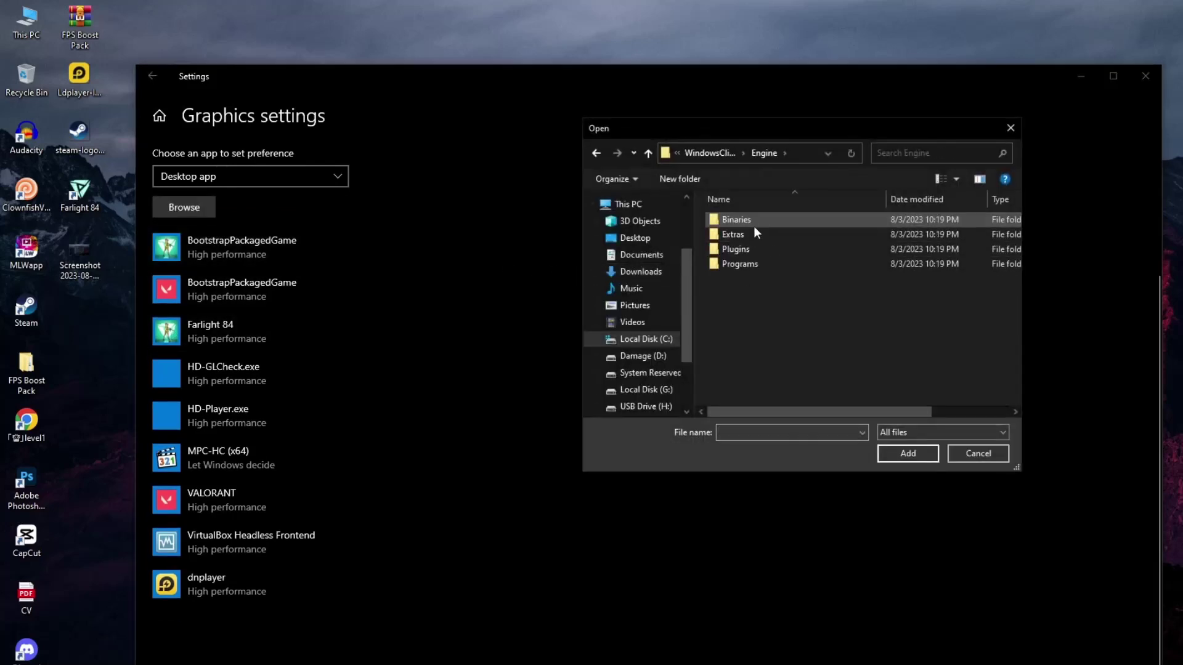
double_click(751, 222)
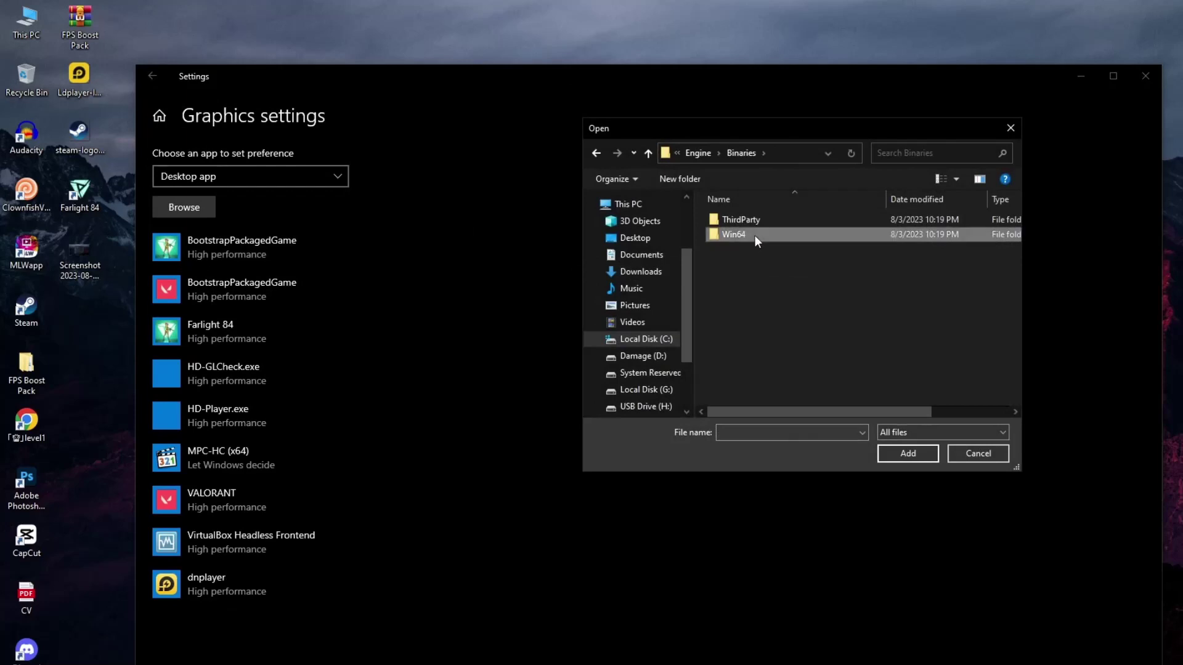
double_click(755, 236)
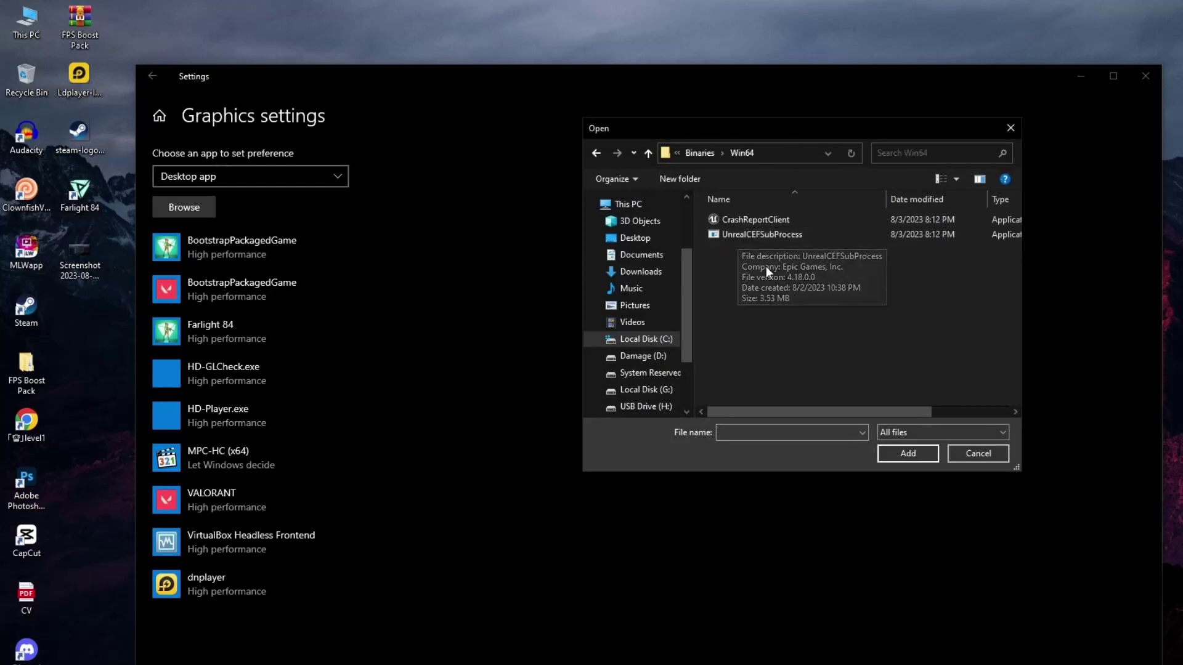
key("alt+Up")
key("alt+Up")
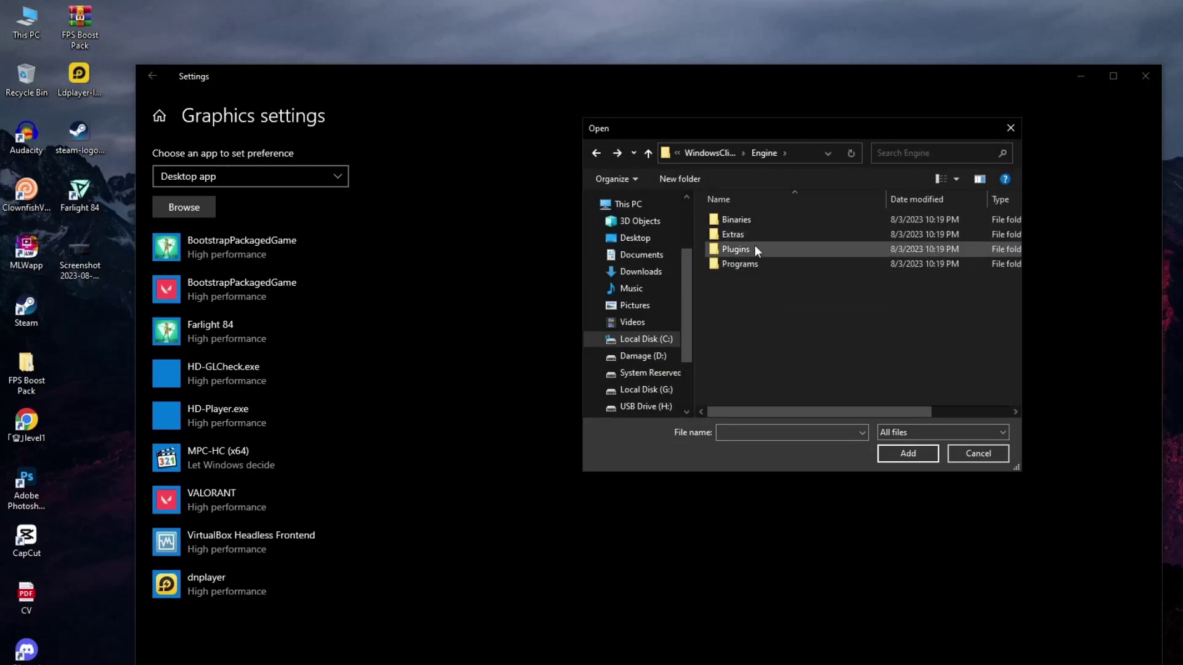
key("alt+Up")
Add SolarlandClient-Win64-Shipping from Solarland\Binaries\Win64 to the graphics list.
double_click(757, 232)
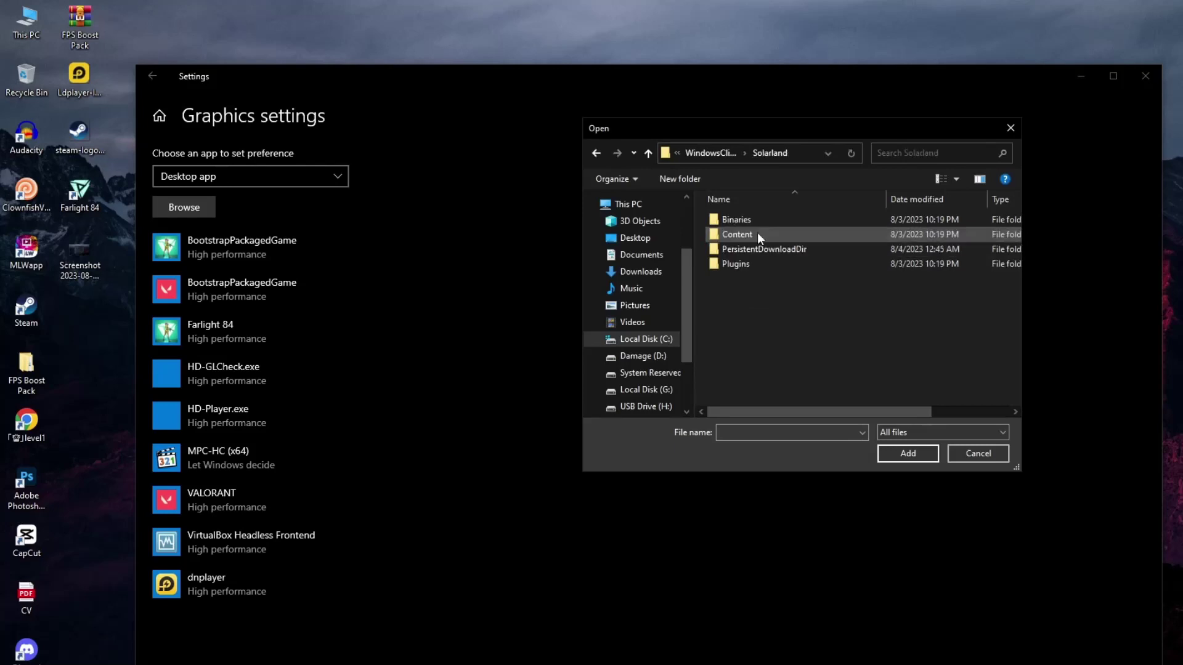
double_click(756, 224)
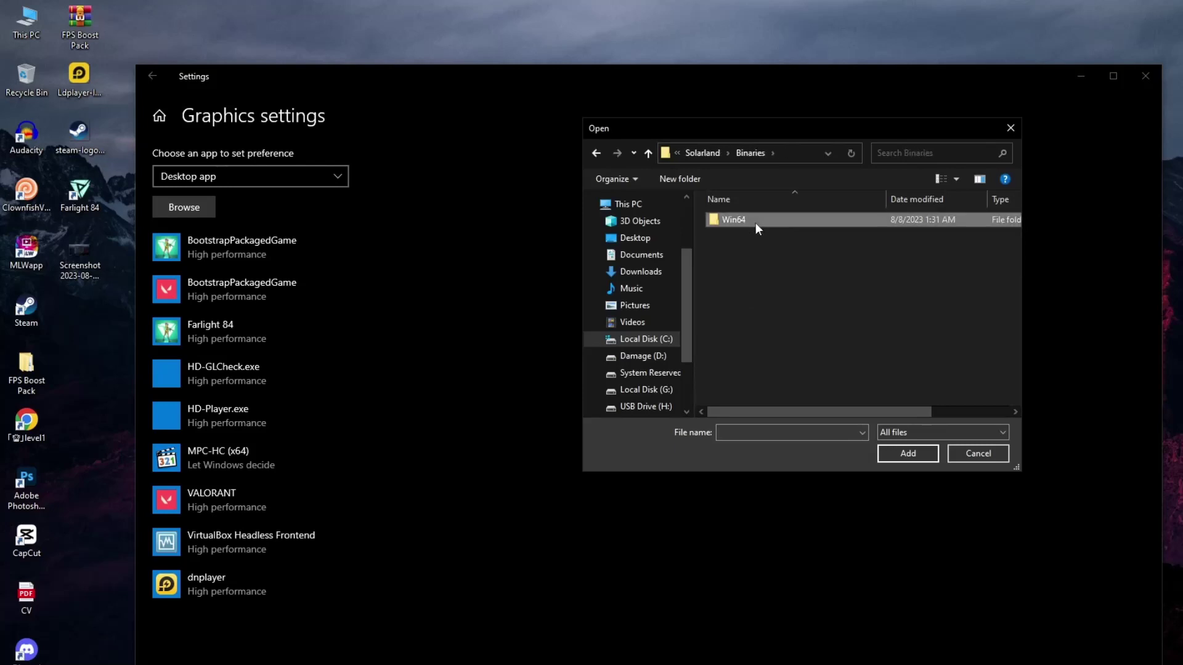
double_click(756, 222)
left_click(766, 236)
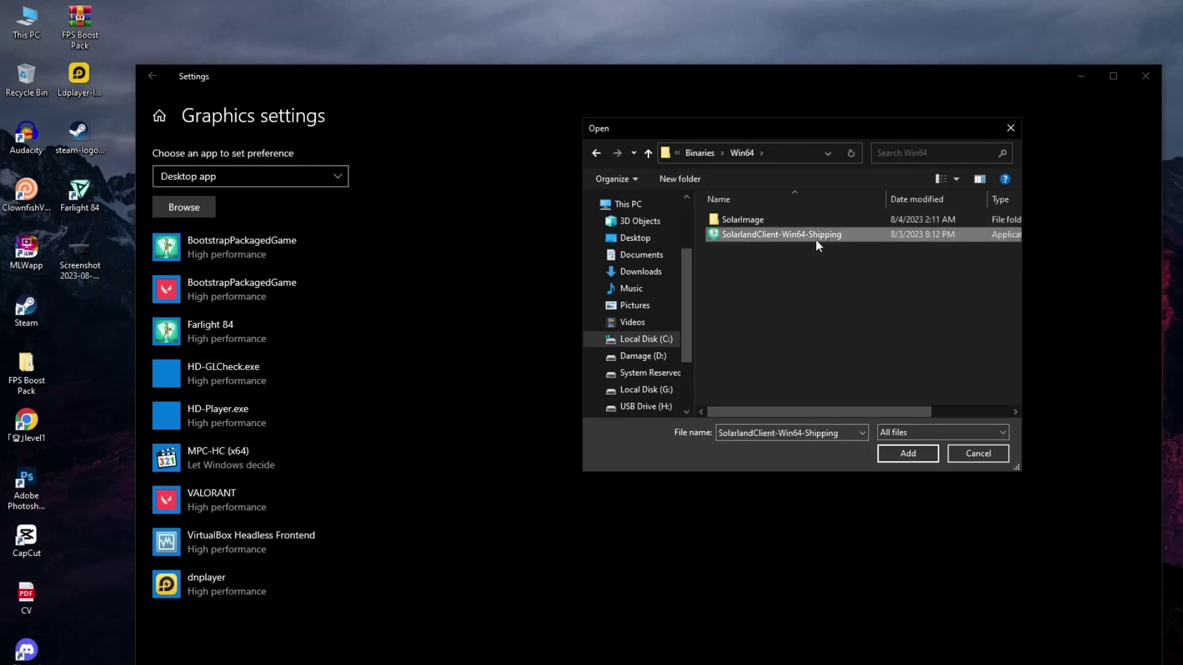
left_click(898, 449)
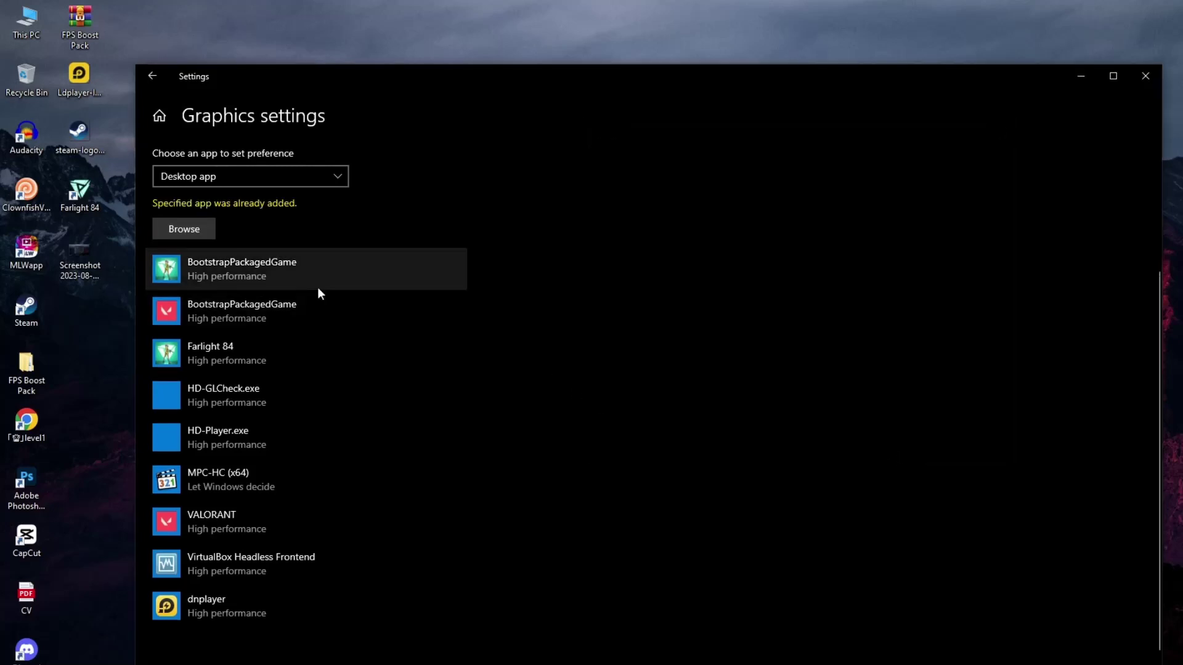
Set SolarlandClient's graphics preference to High performance and save it.
left_click(249, 363)
left_click(273, 272)
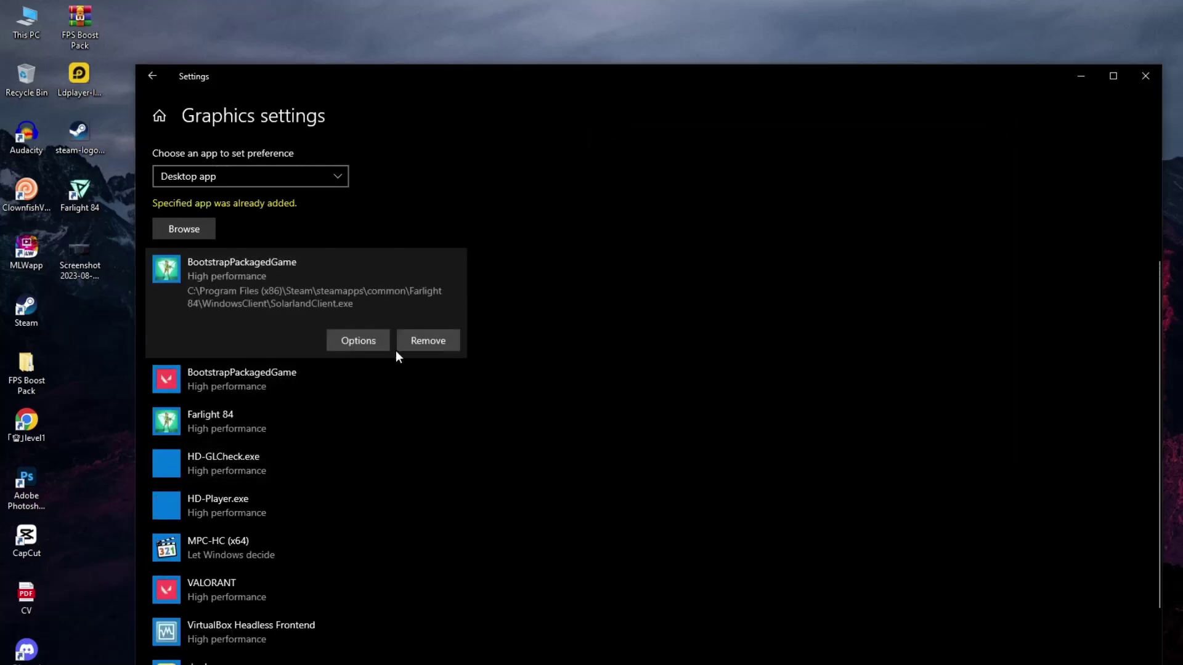
left_click(352, 343)
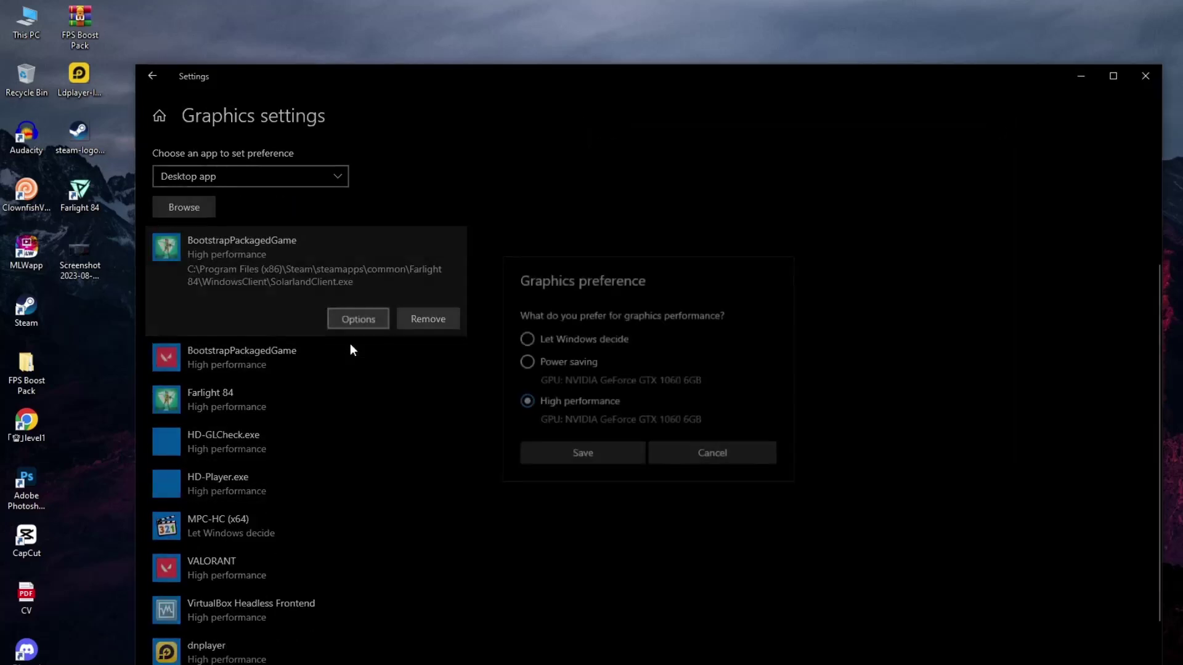
left_click(612, 449)
Save High performance for the Farlight 84 entry too, then close Settings.
left_click(280, 420)
left_click(350, 419)
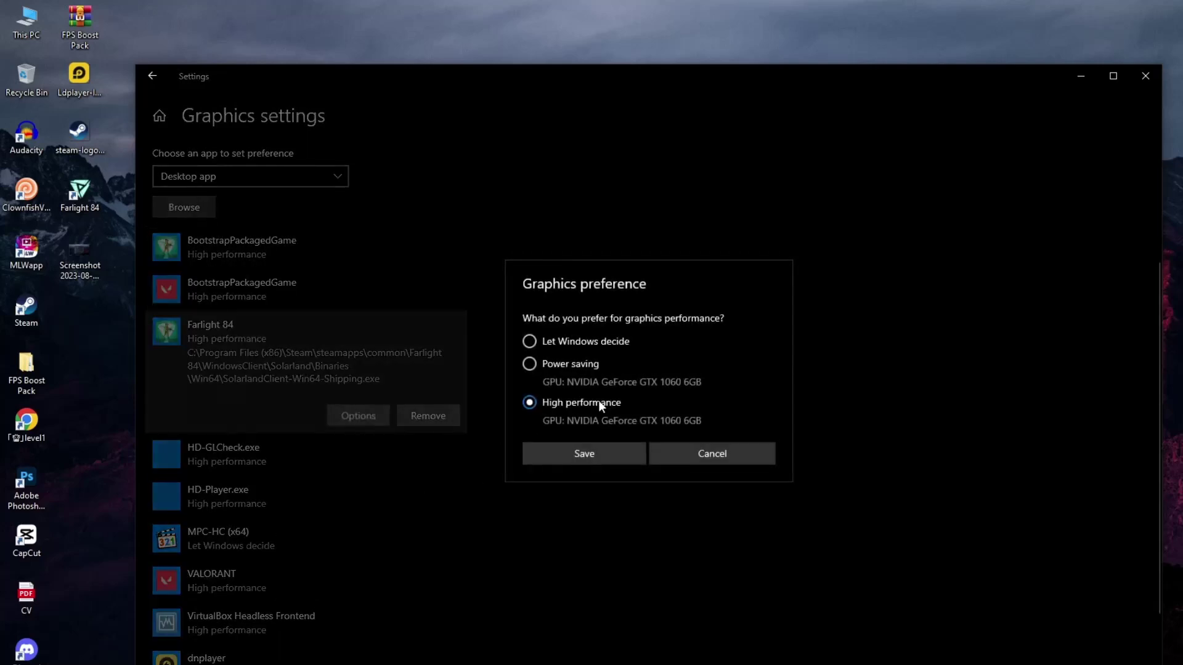
left_click(584, 453)
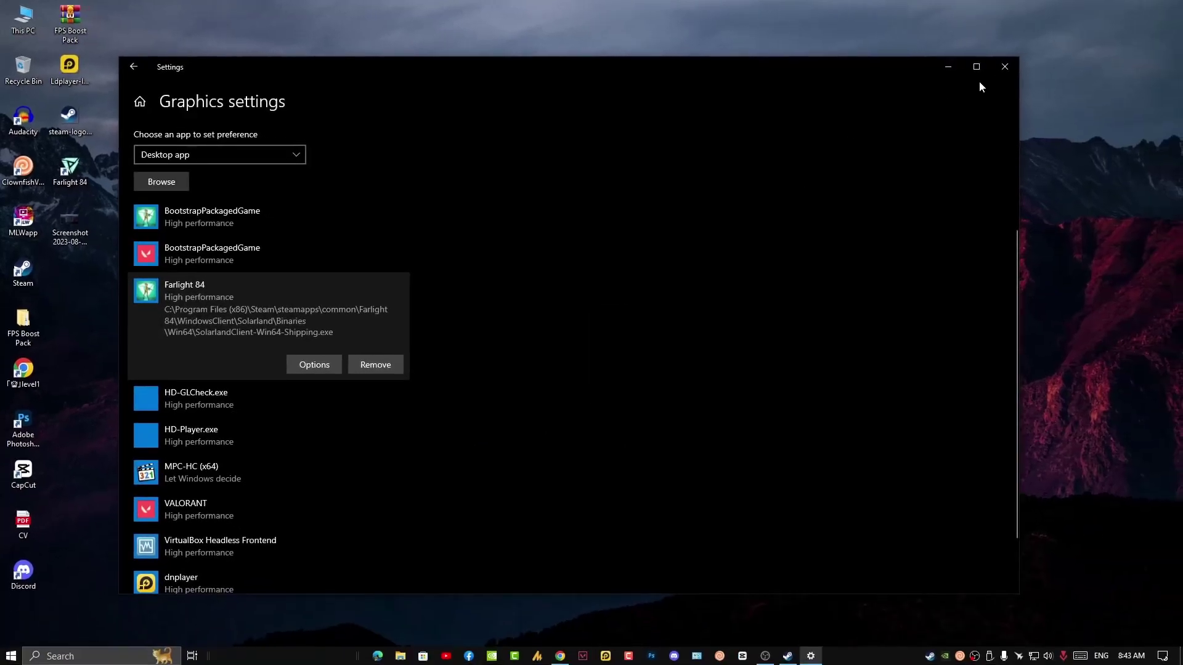
left_click(994, 69)
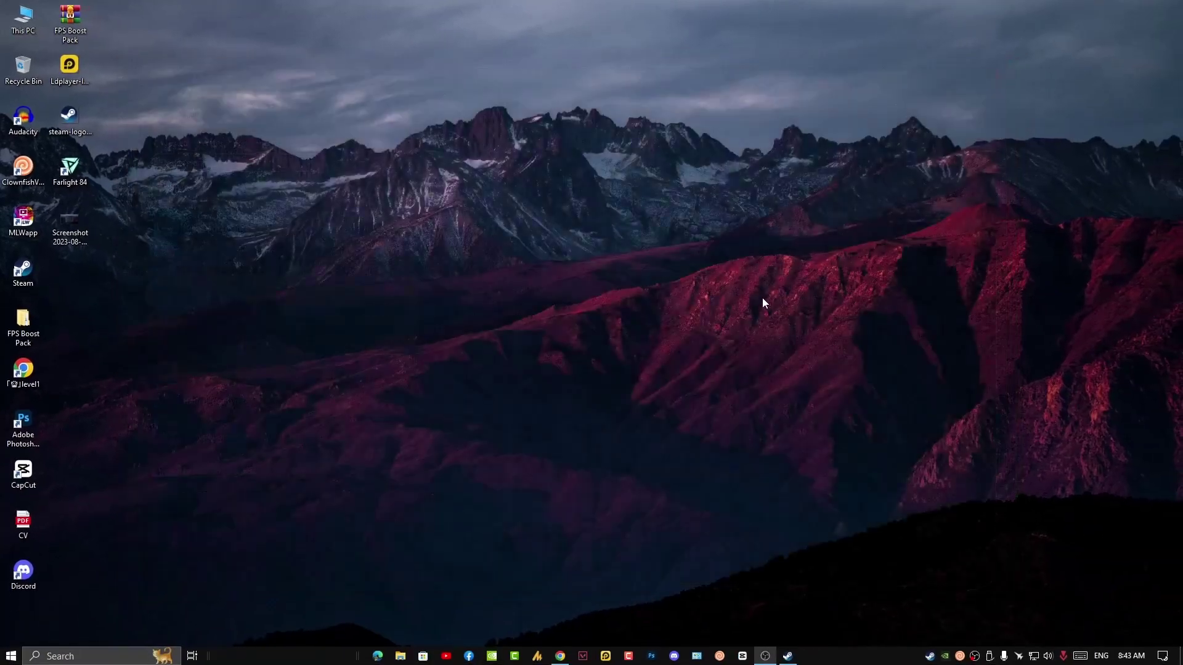